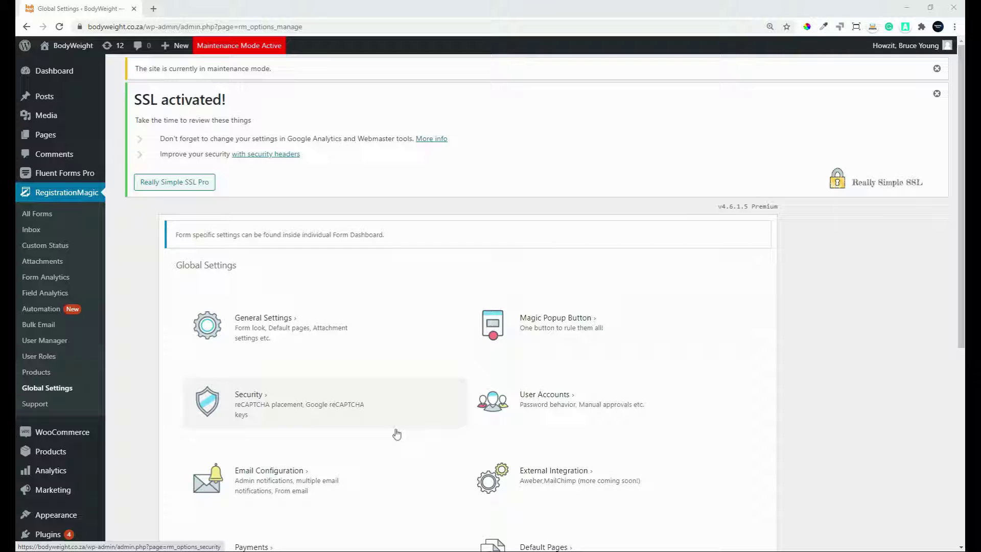
# Step: In Email Configuration, tick Notify Site Admin so every form submission alerts the admin
pyautogui.click(271, 477)
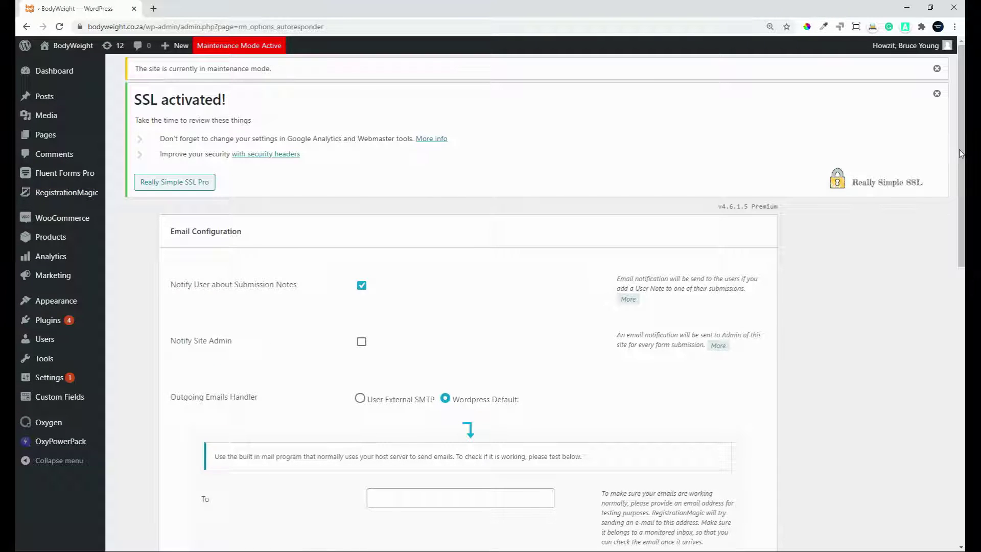
pyautogui.scroll(-3, 956, 200)
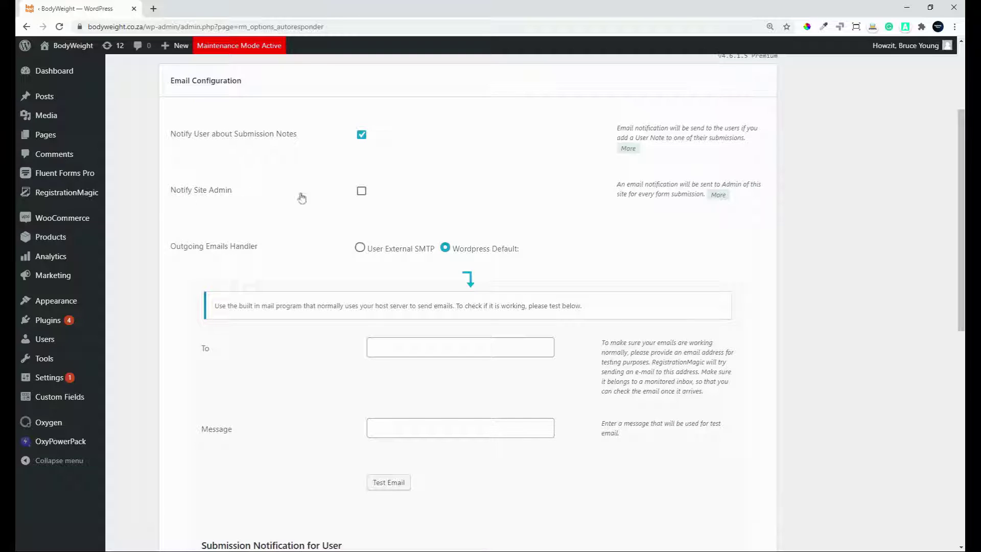
pyautogui.click(362, 192)
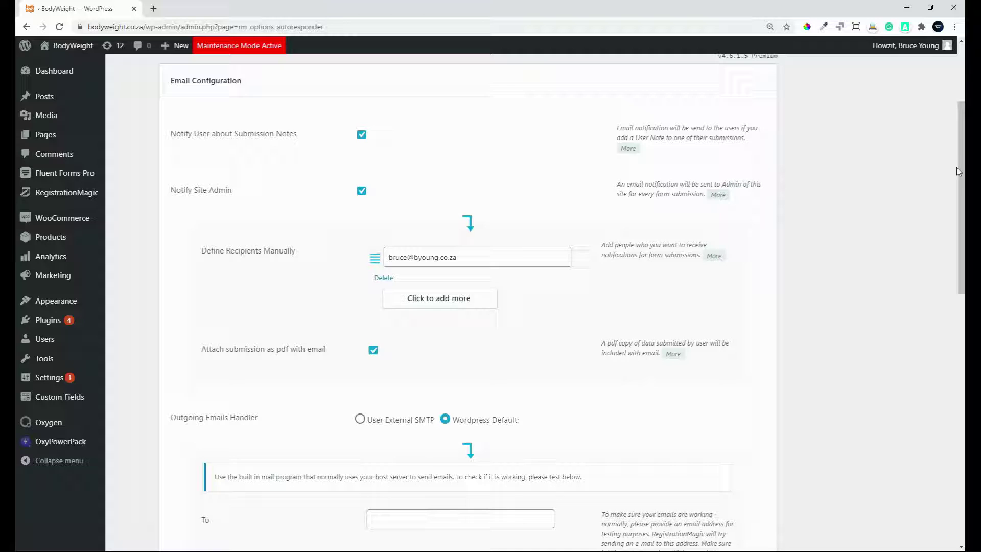
pyautogui.moveTo(961, 138); pyautogui.dragTo(931, 240)
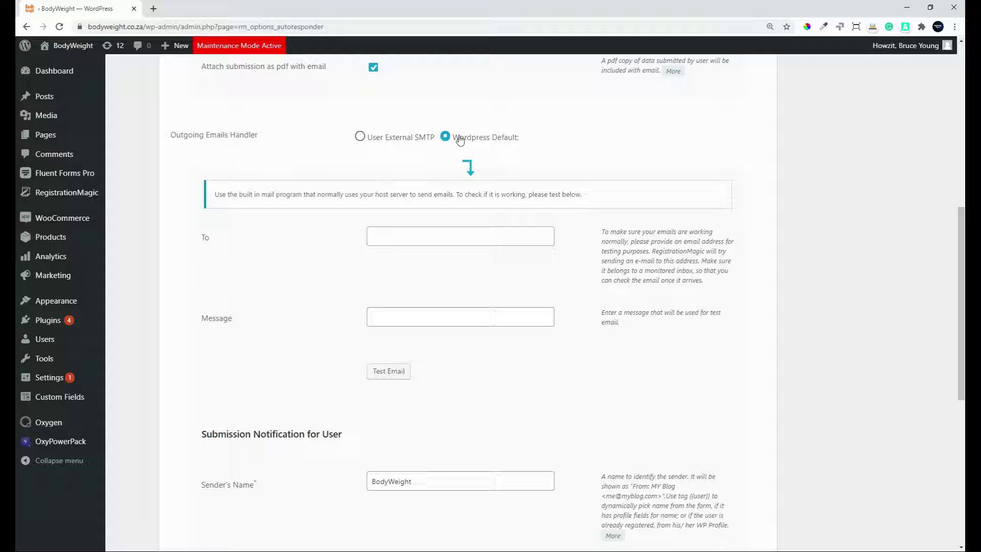
pyautogui.click(377, 371)
pyautogui.click(359, 137)
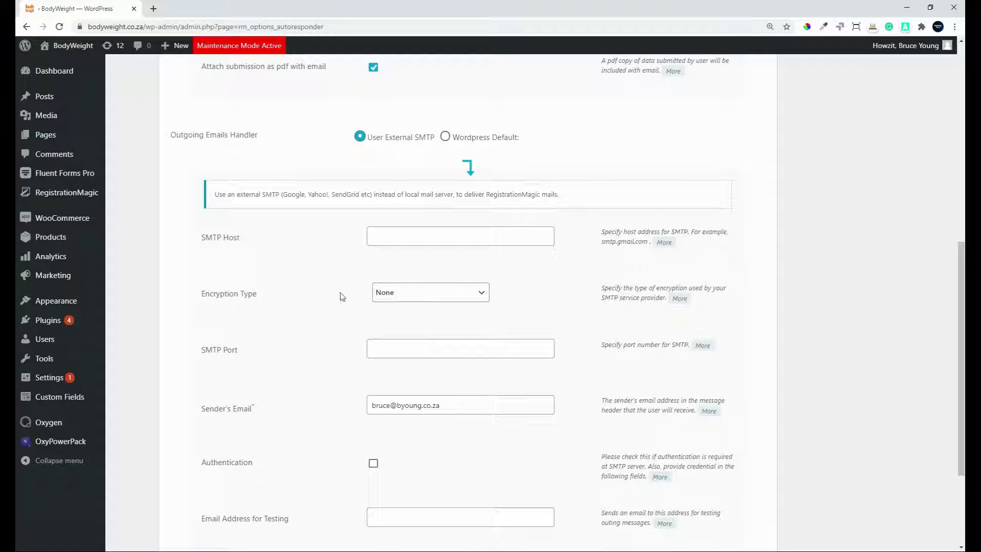
pyautogui.scroll(-2, 342, 296)
pyautogui.scroll(-3, 342, 297)
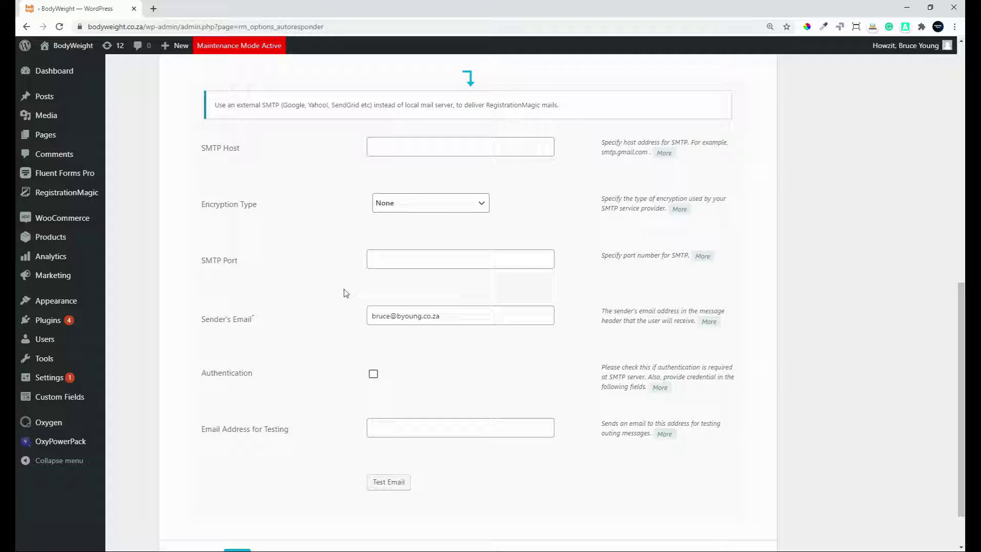
pyautogui.scroll(-1, 346, 292)
pyautogui.click(426, 208)
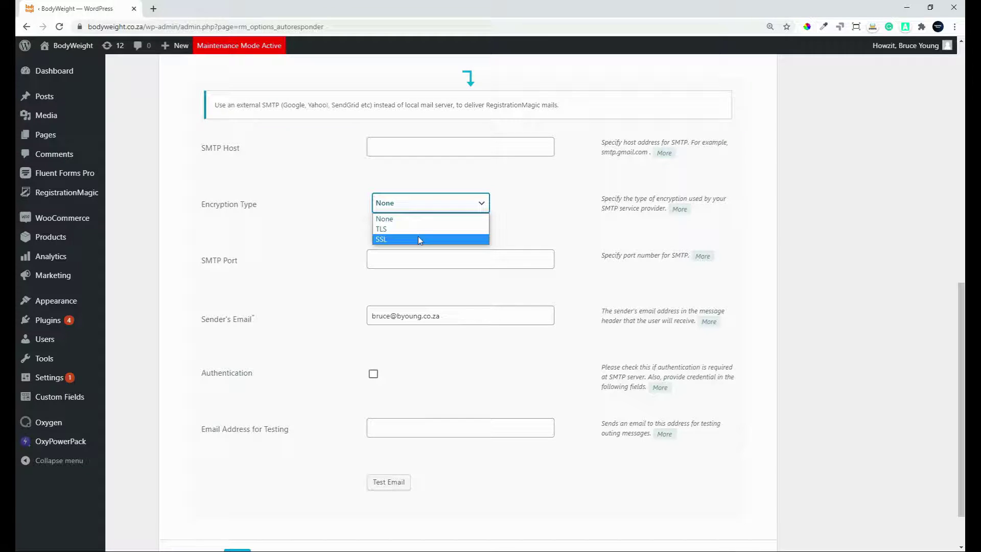
pyautogui.click(393, 269)
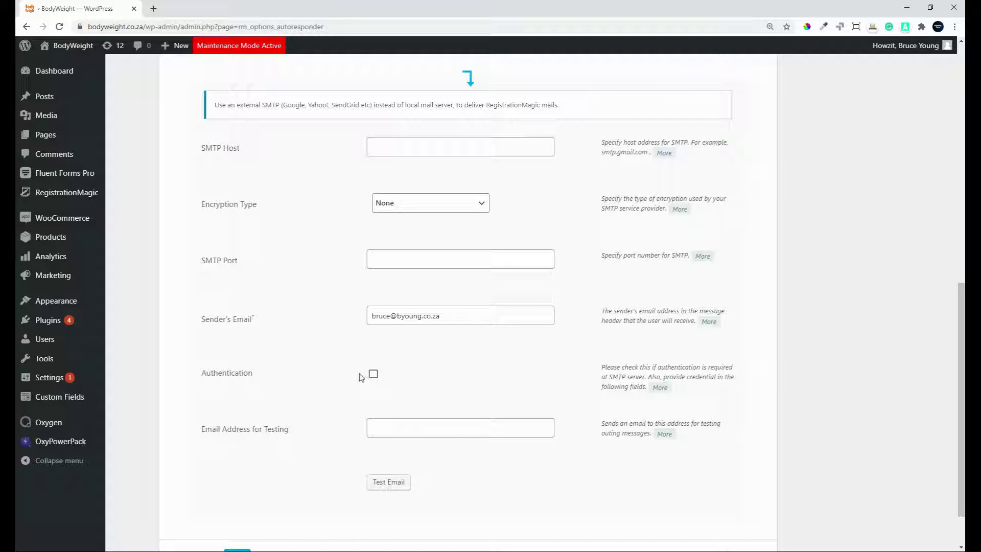
pyautogui.scroll(-1, 347, 383)
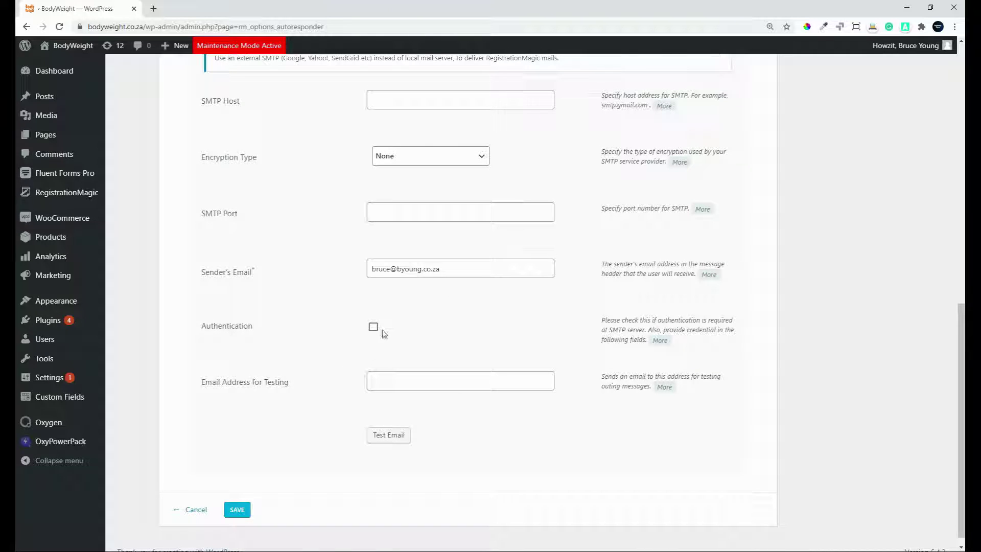
pyautogui.click(373, 326)
pyautogui.scroll(-2, 289, 388)
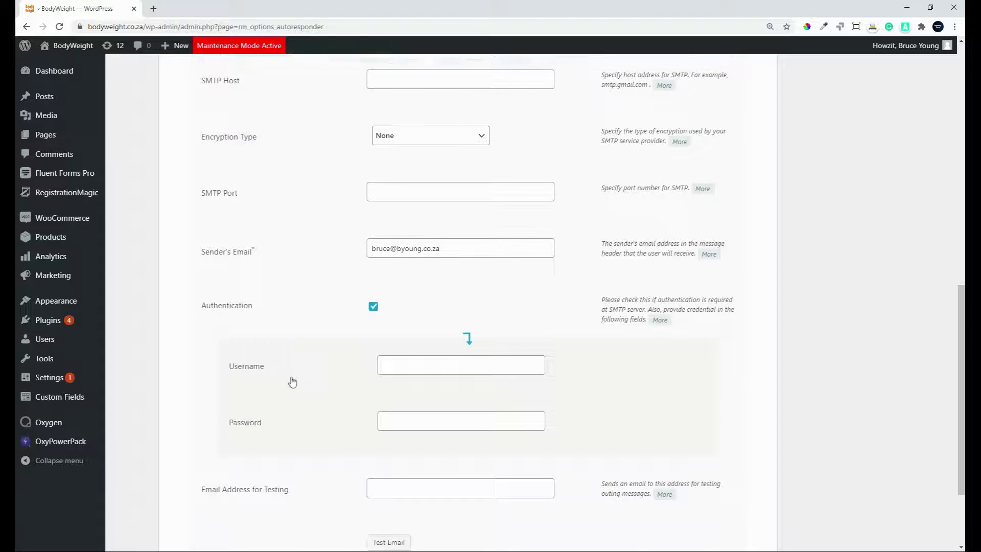
pyautogui.scroll(-2, 292, 382)
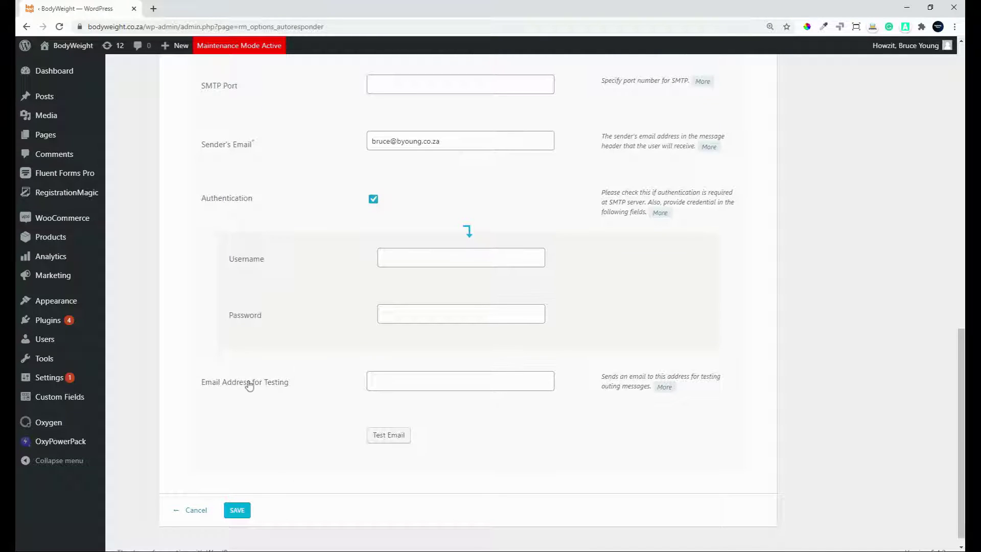
pyautogui.scroll(2, 411, 375)
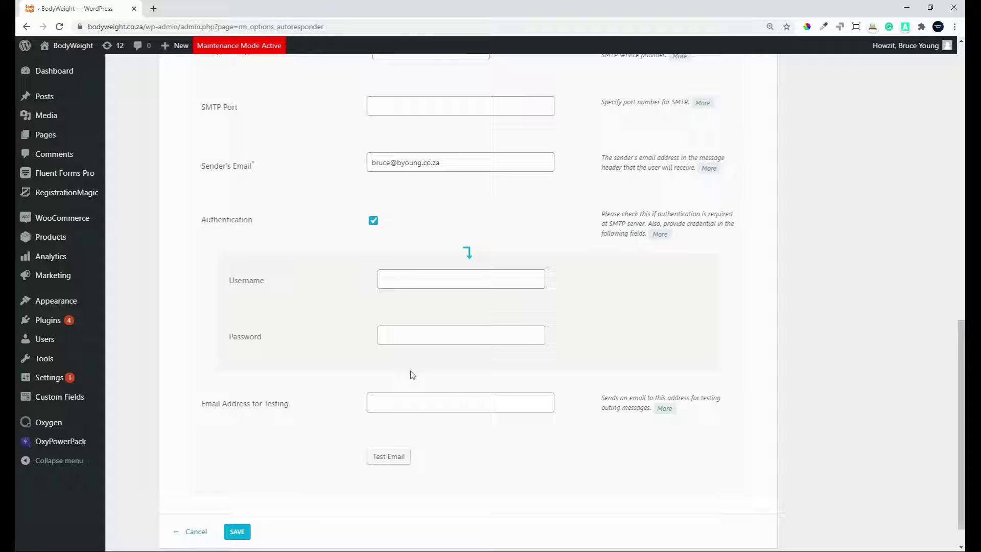
pyautogui.scroll(3, 412, 375)
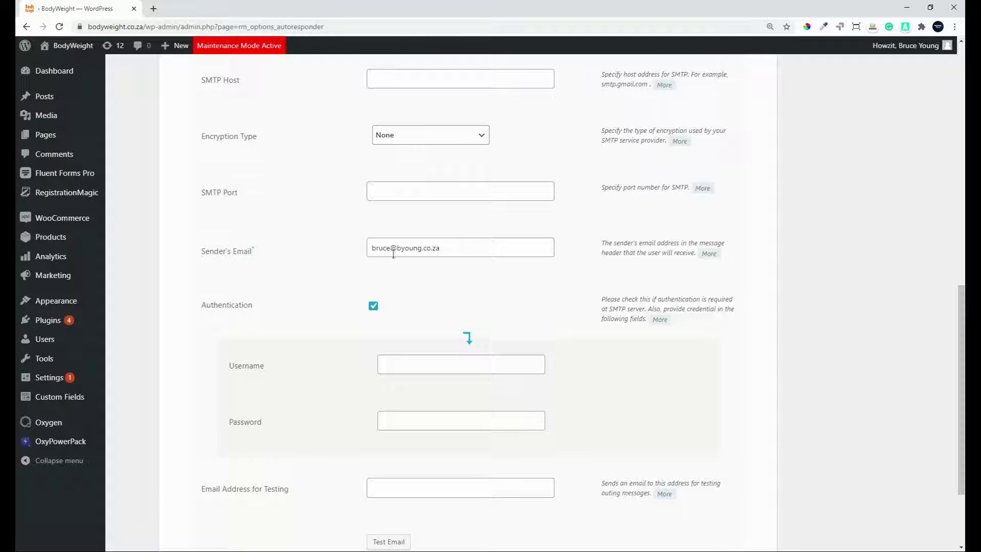
pyautogui.tripleClick(393, 250)
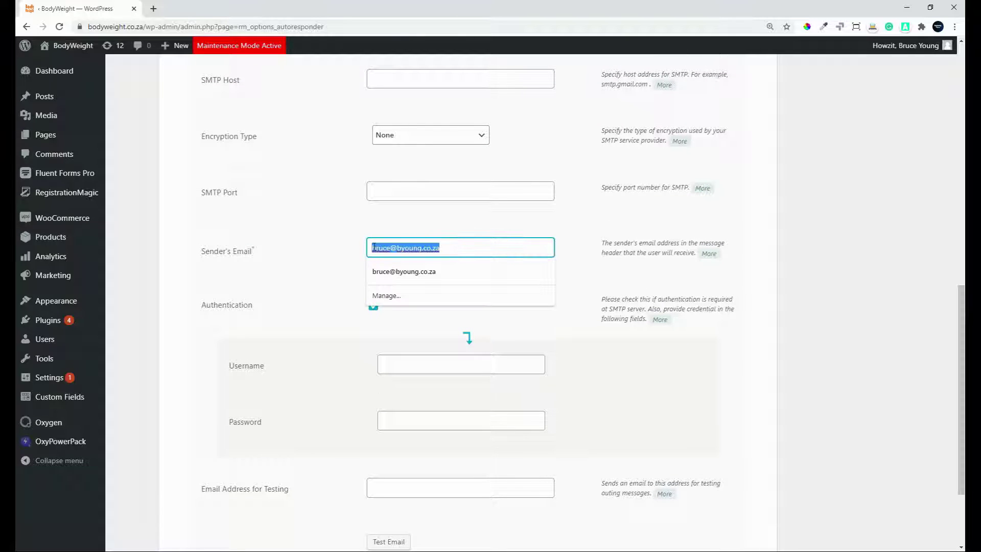
pyautogui.click(340, 262)
pyautogui.scroll(2, 347, 259)
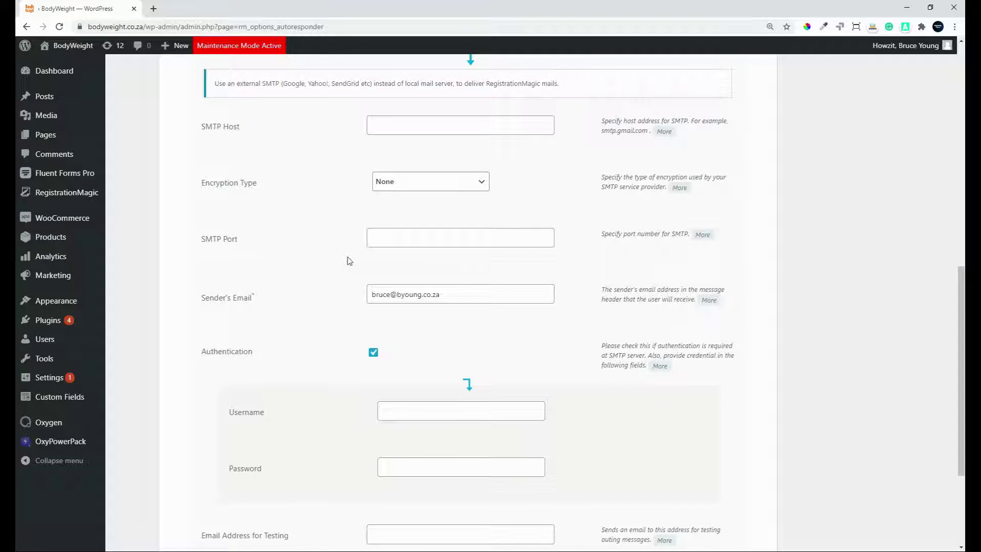
pyautogui.scroll(2, 349, 261)
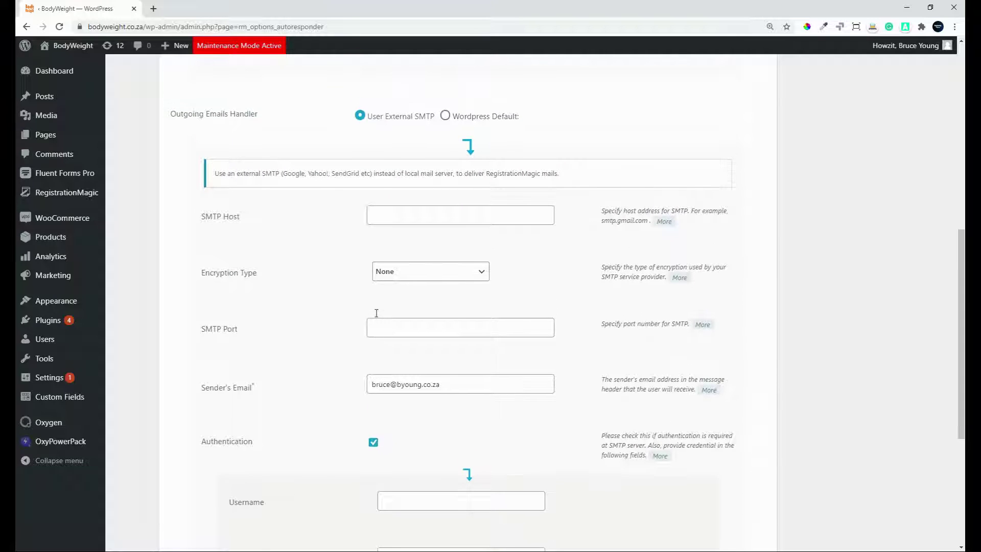
pyautogui.scroll(-1, 376, 313)
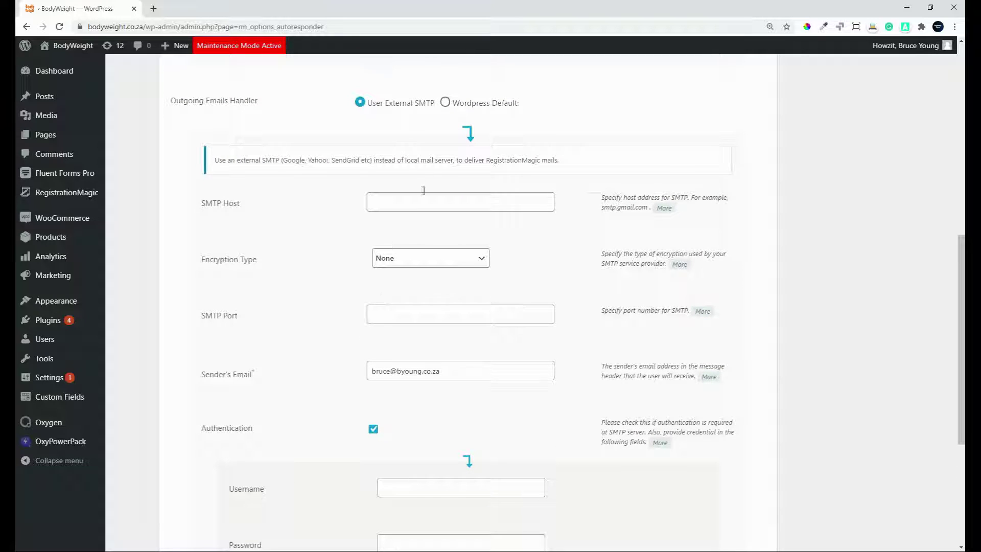
pyautogui.click(446, 104)
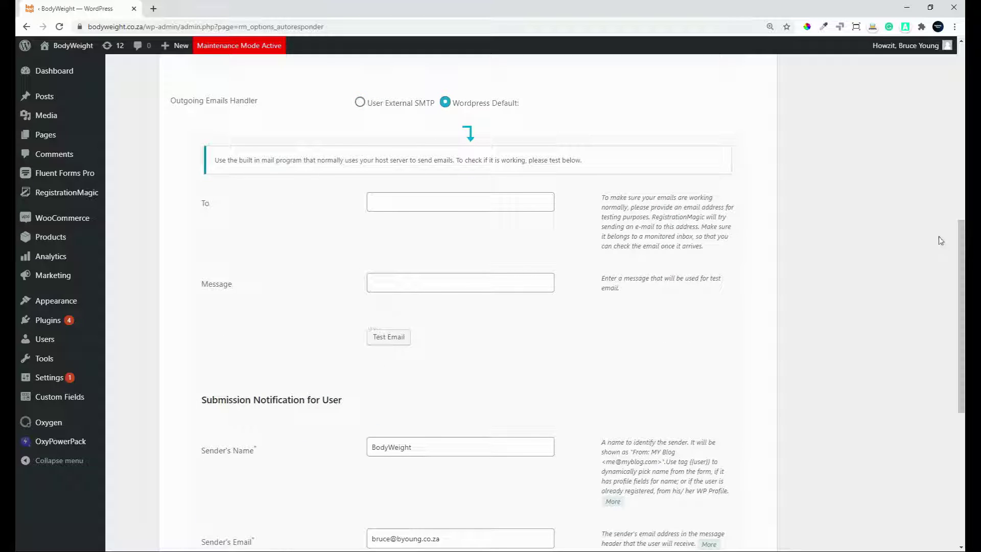
pyautogui.moveTo(962, 282); pyautogui.dragTo(962, 294)
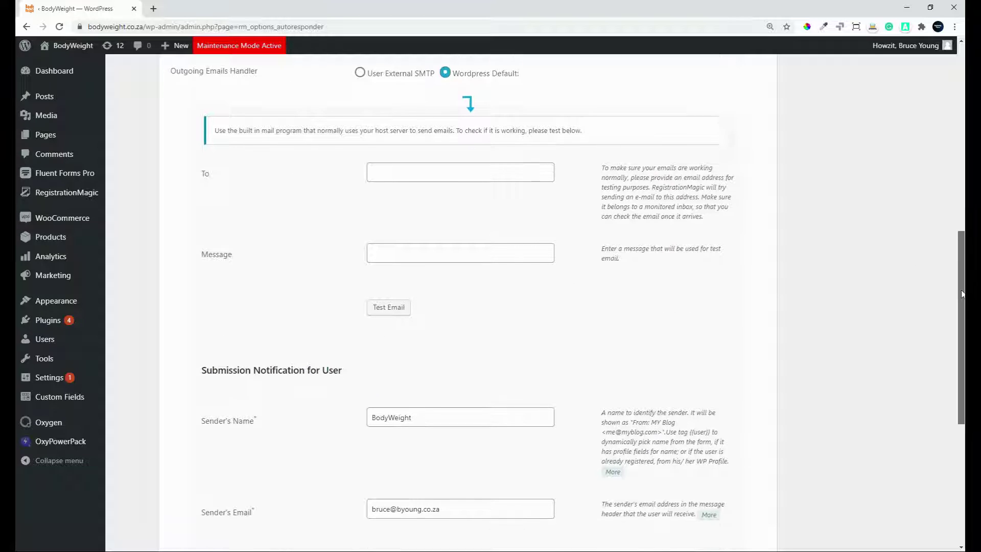
# Step: Confirm the sender addresses, with the admin Sender's Email as {{useremail}}, and save the email configuration
pyautogui.scroll(-4, 947, 363)
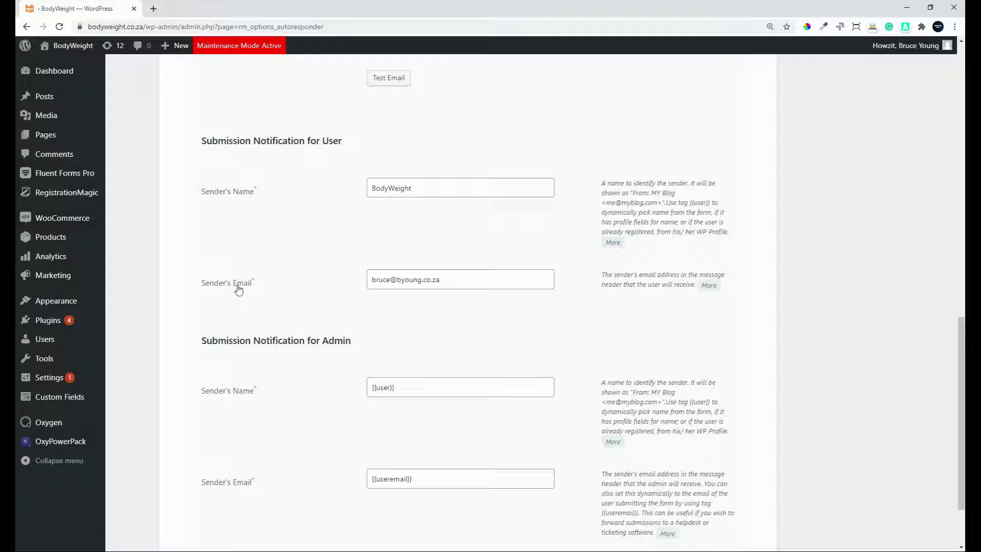
pyautogui.click(448, 281)
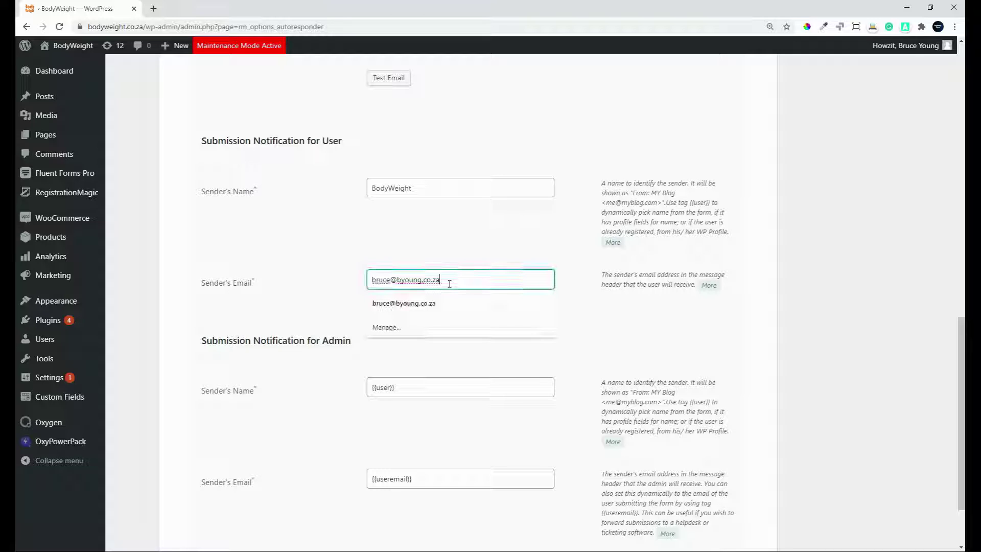
pyautogui.click(472, 249)
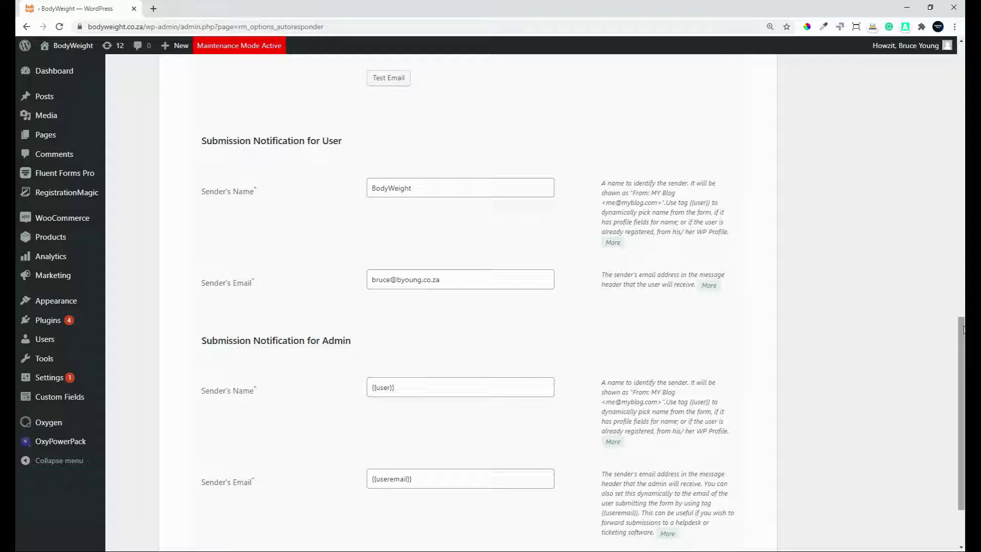
pyautogui.moveTo(963, 329); pyautogui.dragTo(957, 391)
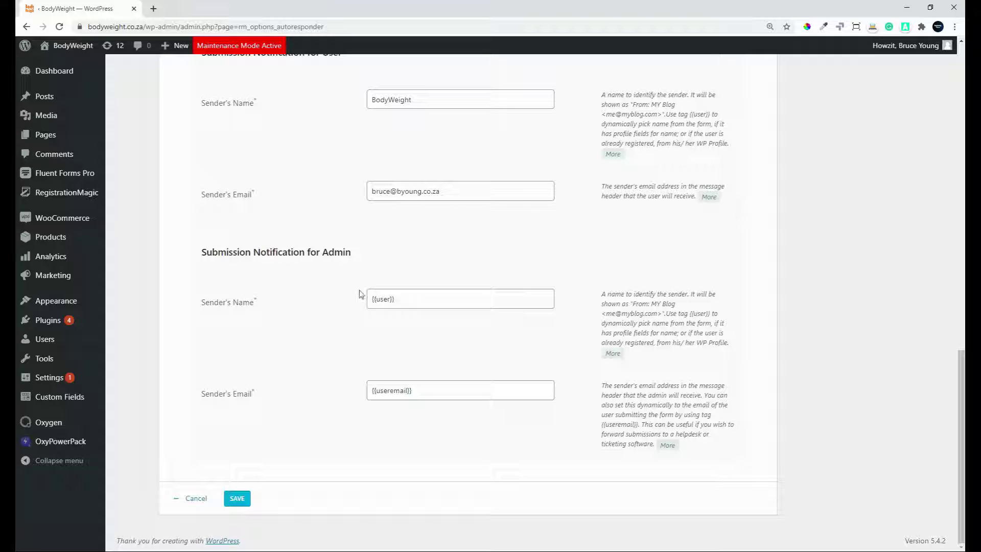
pyautogui.click(412, 298)
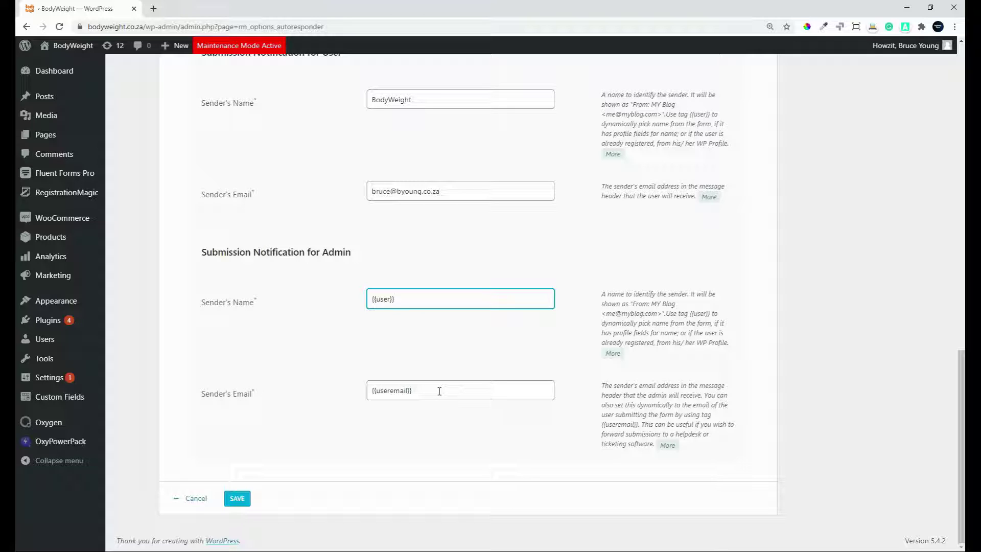
pyautogui.moveTo(439, 391); pyautogui.dragTo(357, 391)
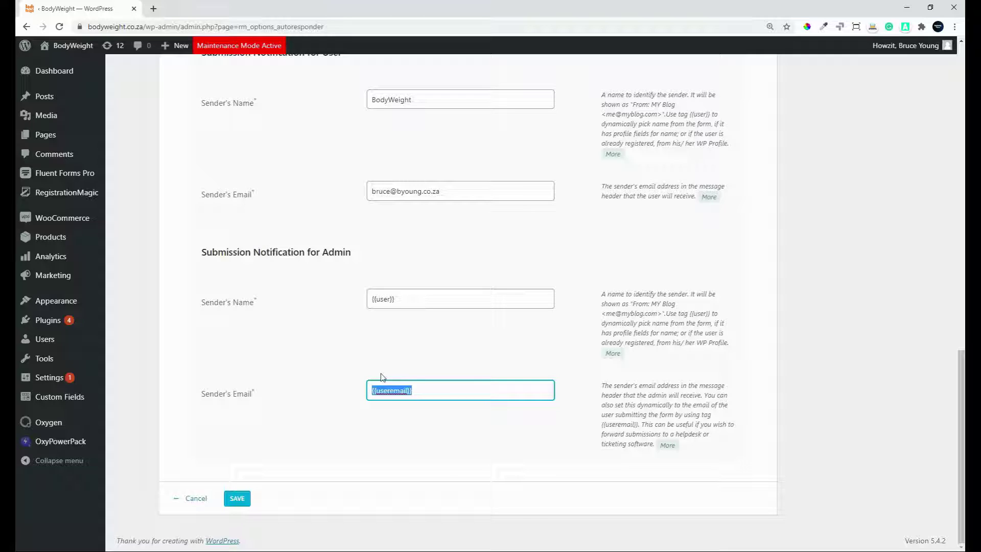
pyautogui.click(452, 388)
pyautogui.click(237, 499)
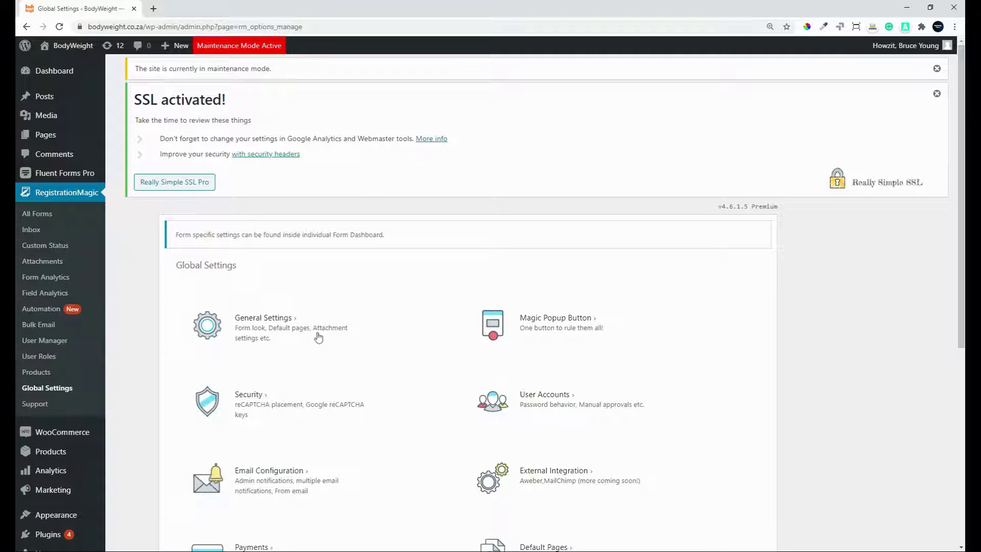
# Step: From All Forms, open the Demo Registration dashboard and scroll down to its Configure options
pyautogui.click(43, 218)
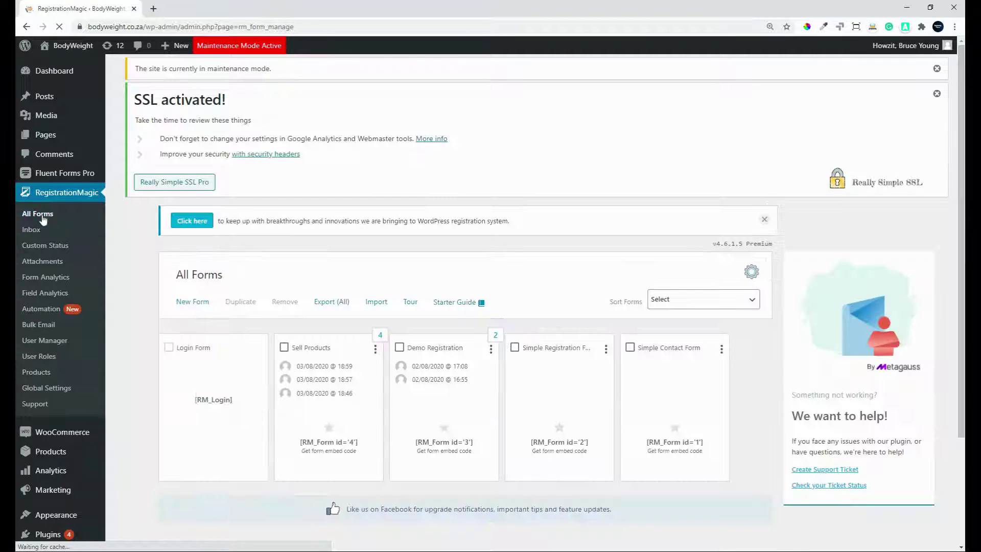
pyautogui.moveTo(335, 464)
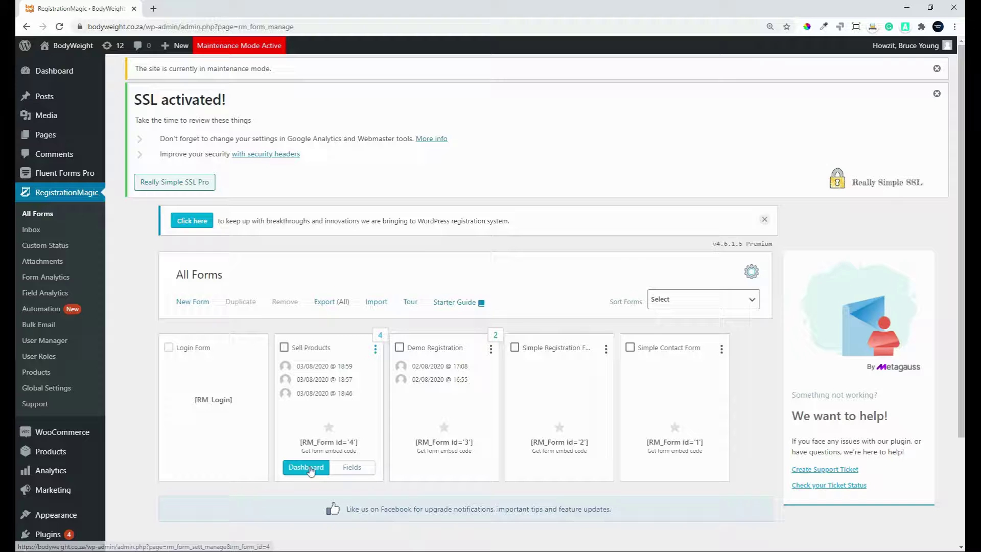
pyautogui.click(307, 468)
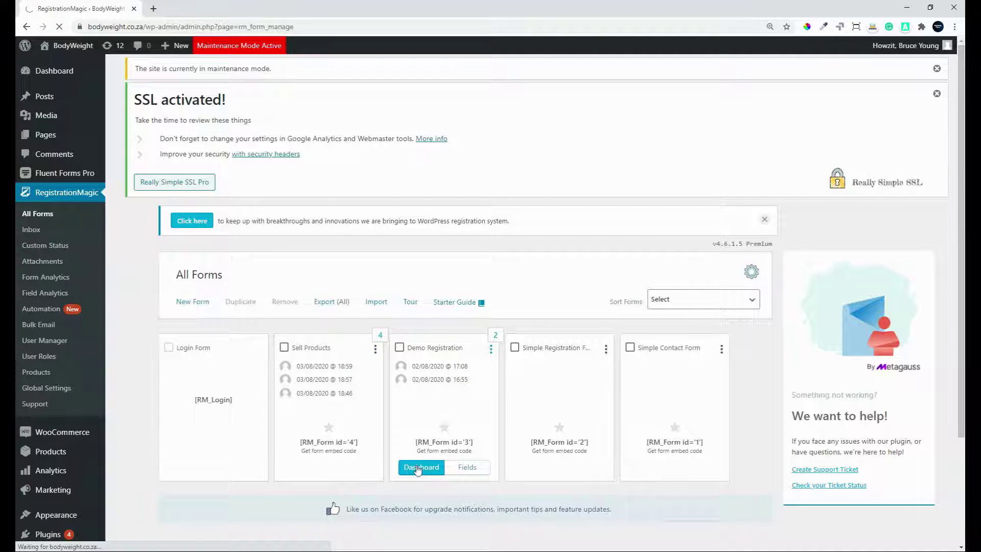
pyautogui.click(417, 469)
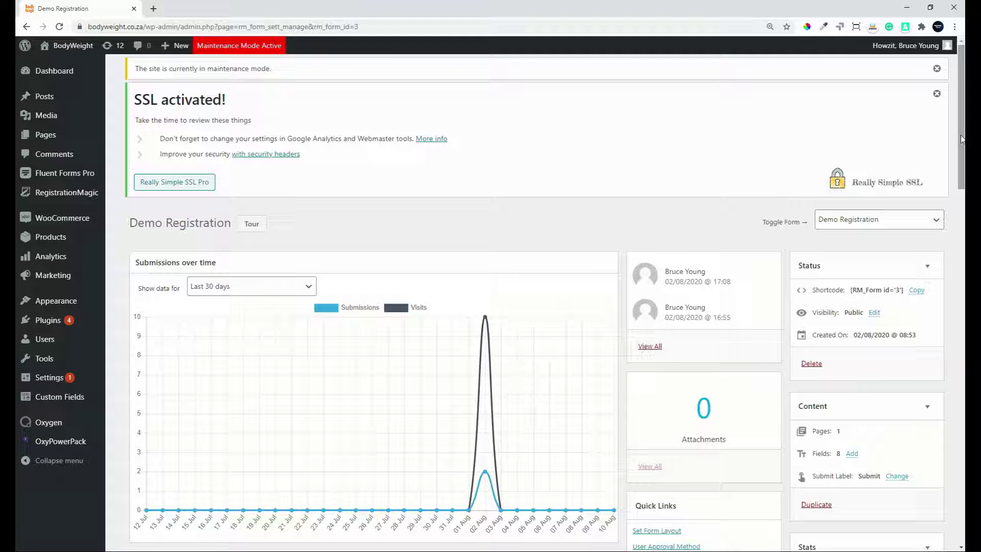
pyautogui.moveTo(956, 146); pyautogui.dragTo(951, 192)
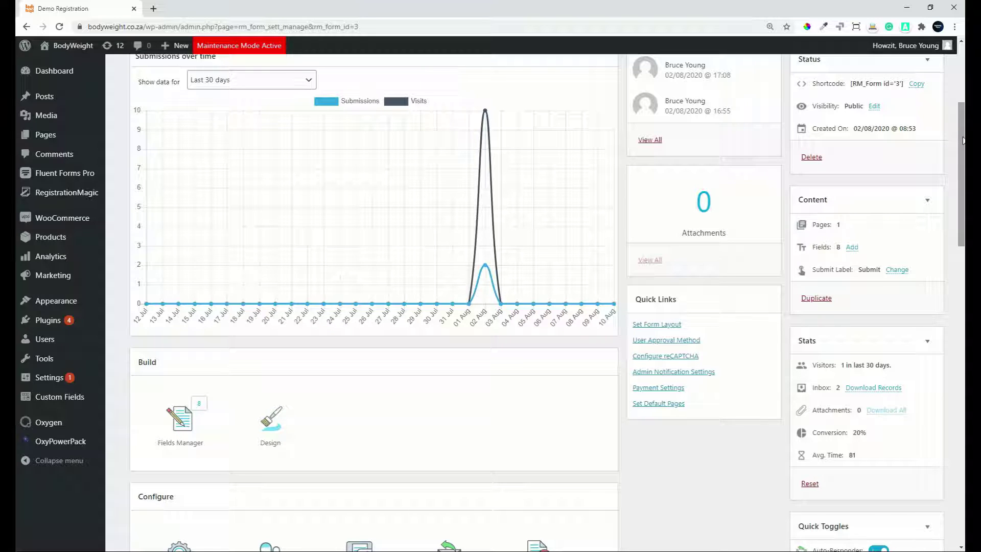
pyautogui.moveTo(962, 136); pyautogui.dragTo(942, 225)
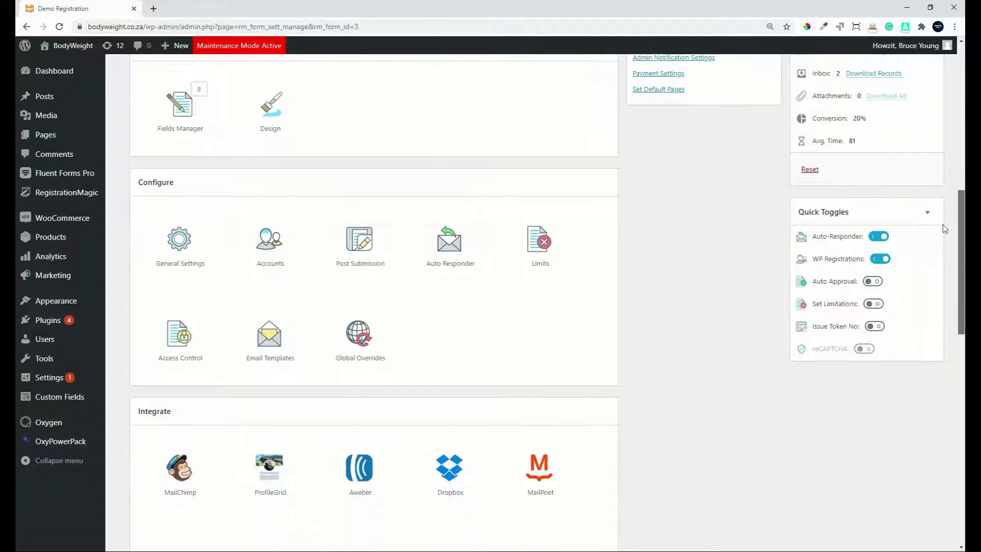
# Step: Check the 'Thank you for your submission' auto-responder body in Text and Visual views, then save it
pyautogui.click(454, 249)
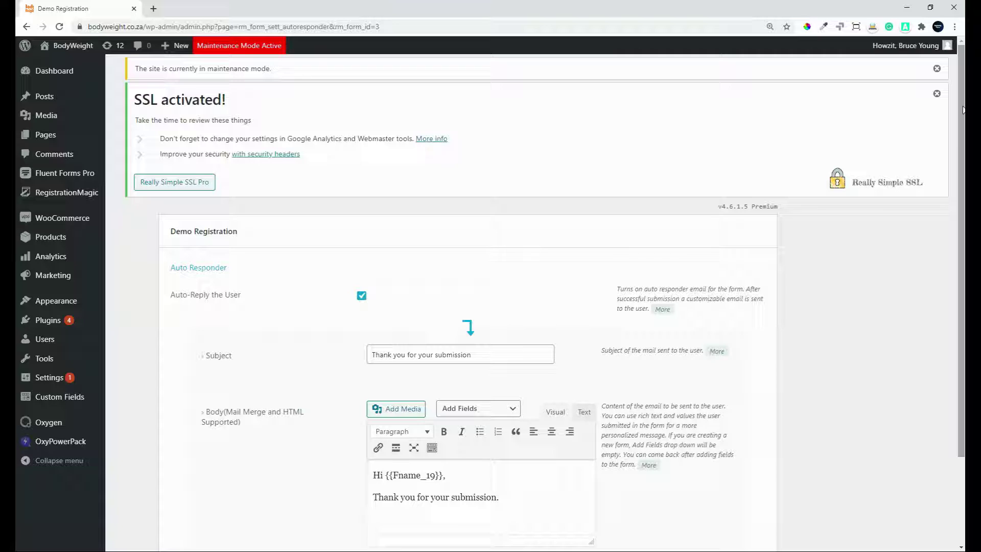
pyautogui.moveTo(961, 112); pyautogui.dragTo(957, 222)
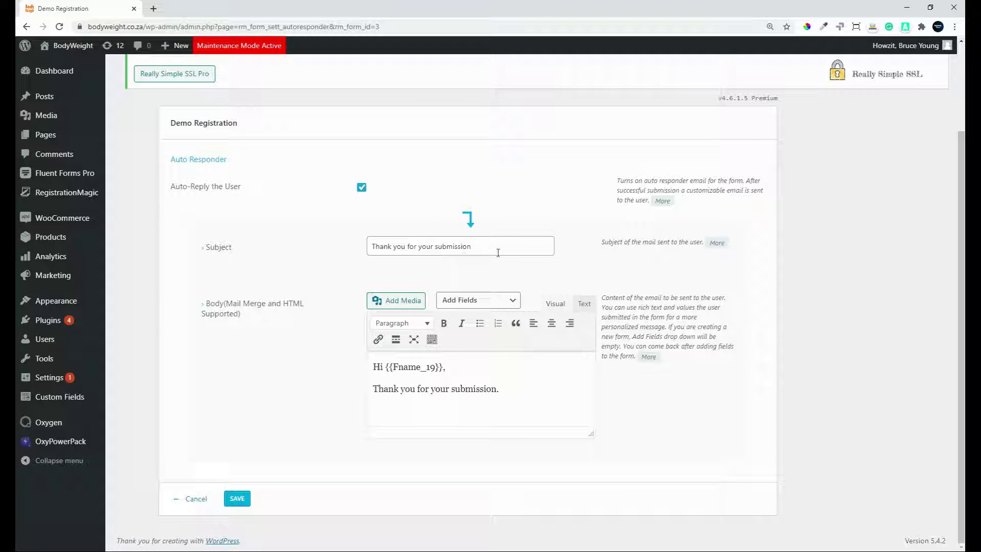
pyautogui.click(464, 372)
pyautogui.click(585, 304)
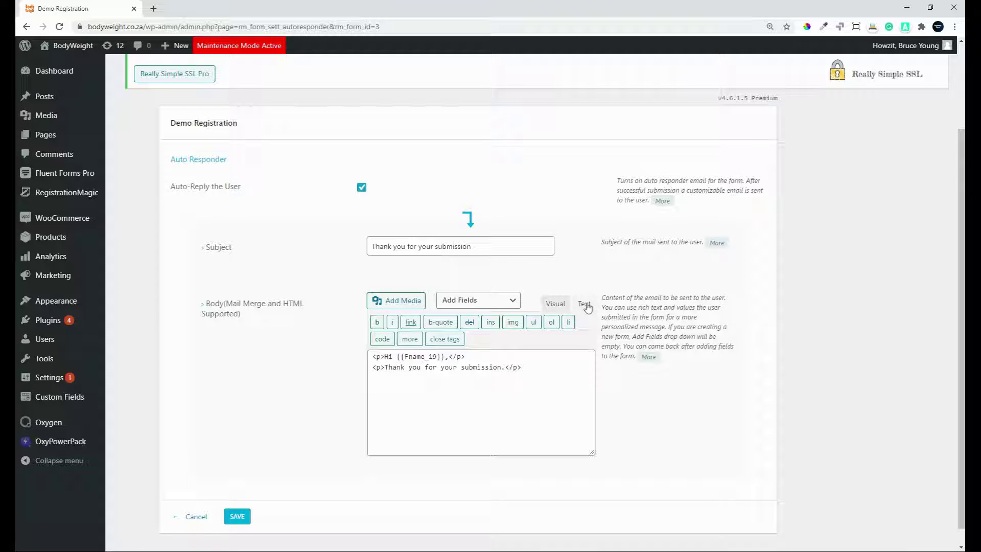
pyautogui.click(557, 305)
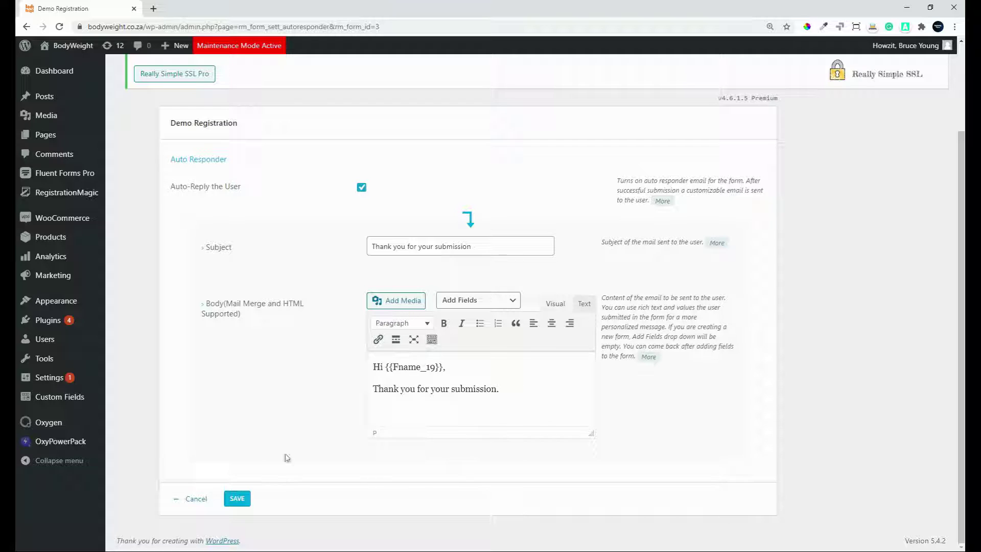
pyautogui.click(240, 498)
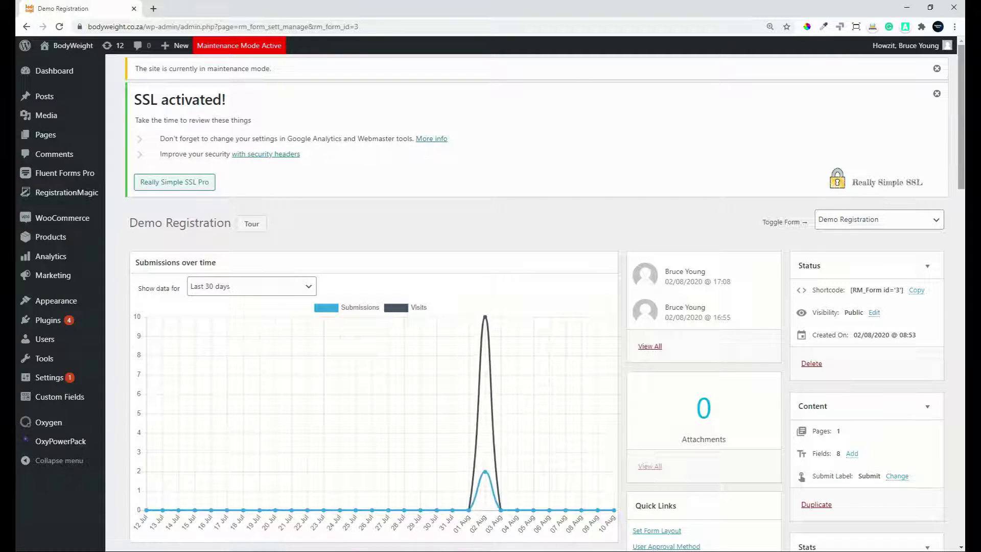
# Step: Scroll to Configure on the Demo Registration dashboard and choose Email Templates
pyautogui.moveTo(960, 105); pyautogui.dragTo(934, 266)
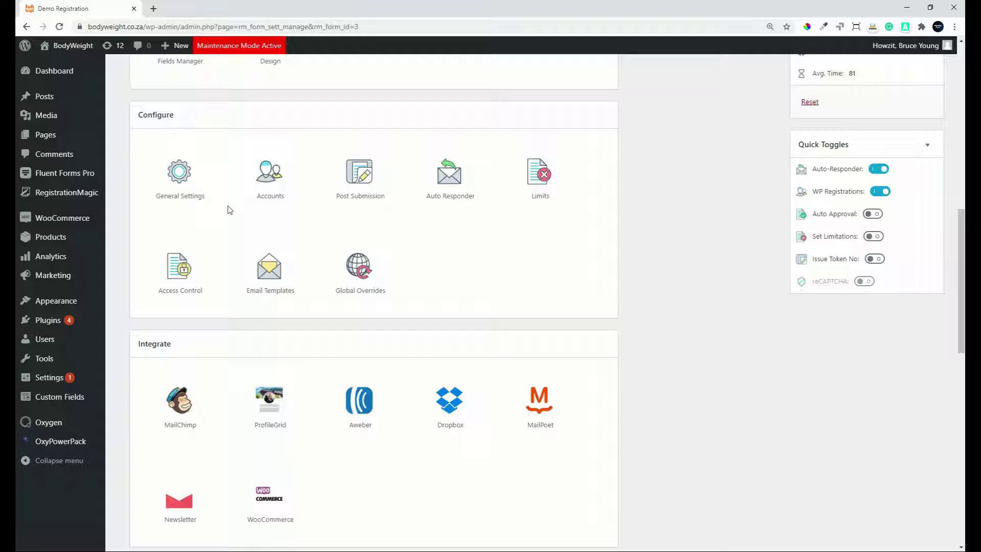
pyautogui.click(270, 267)
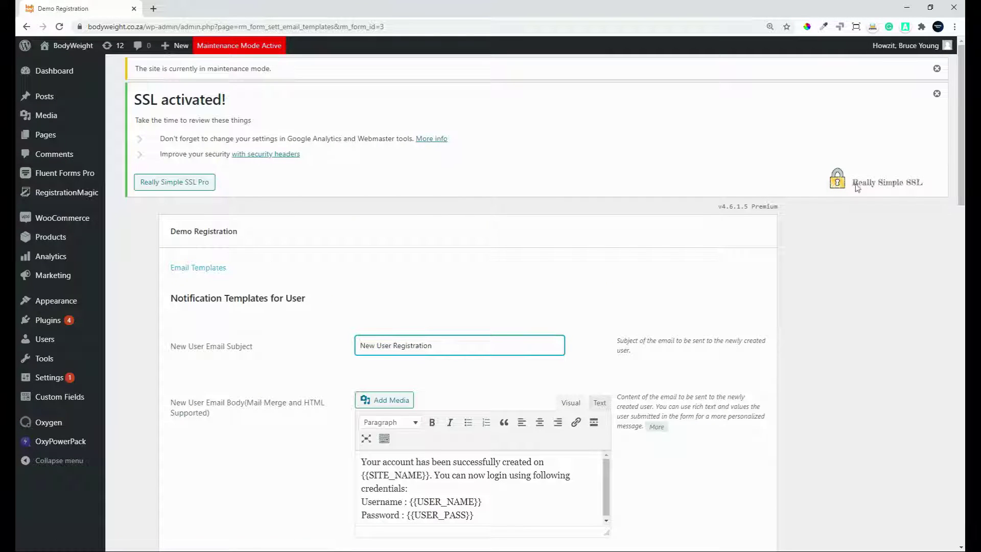
# Step: Append ' on this website' to the 'New User Registration' subject
pyautogui.moveTo(962, 103); pyautogui.dragTo(962, 167)
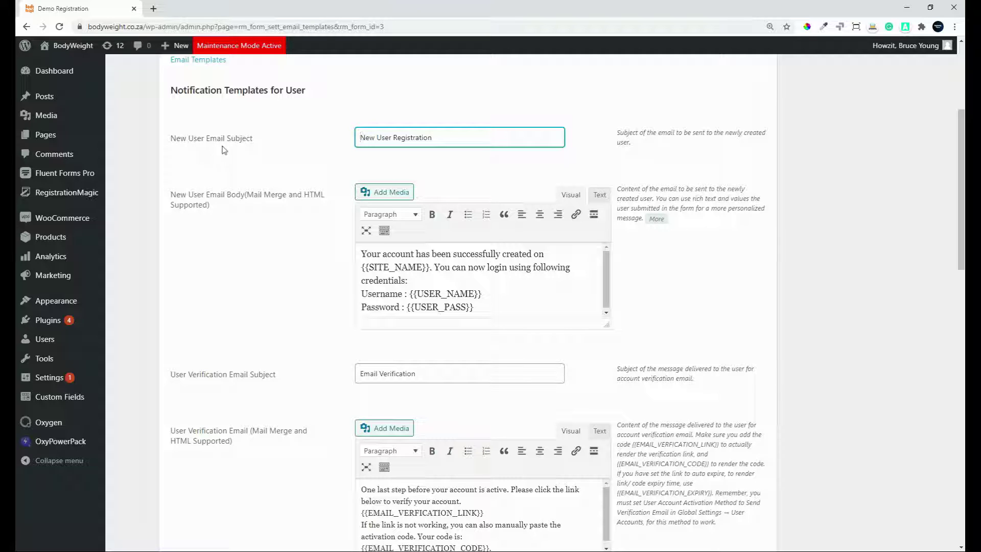
pyautogui.click(454, 138)
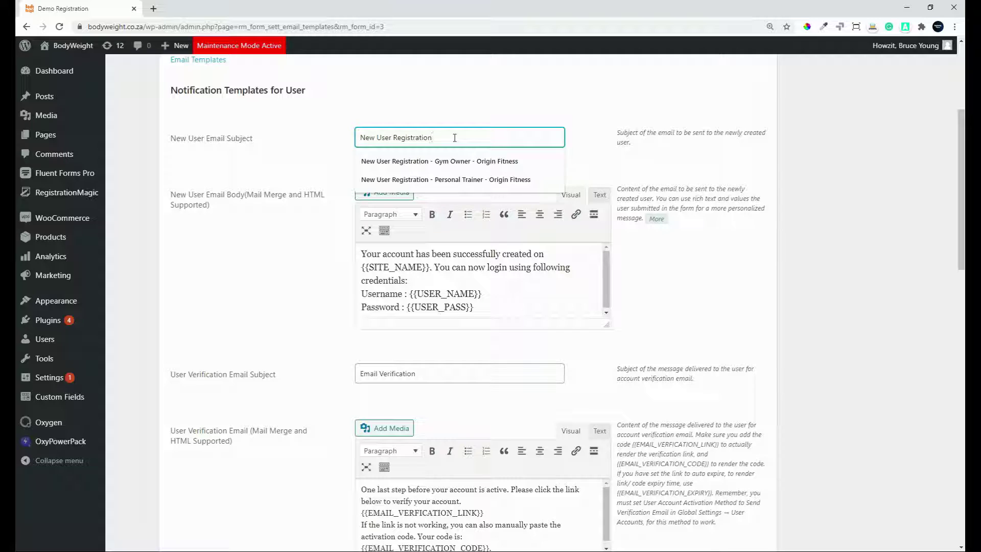
pyautogui.write('0n')
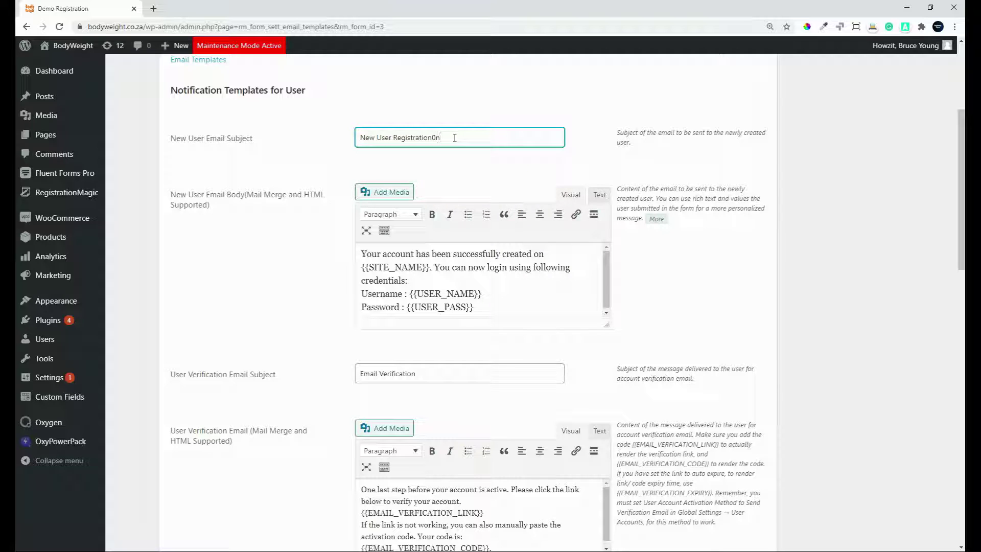
pyautogui.press('BackSpace')
pyautogui.press('BackSpace')
pyautogui.press('BackSpace')
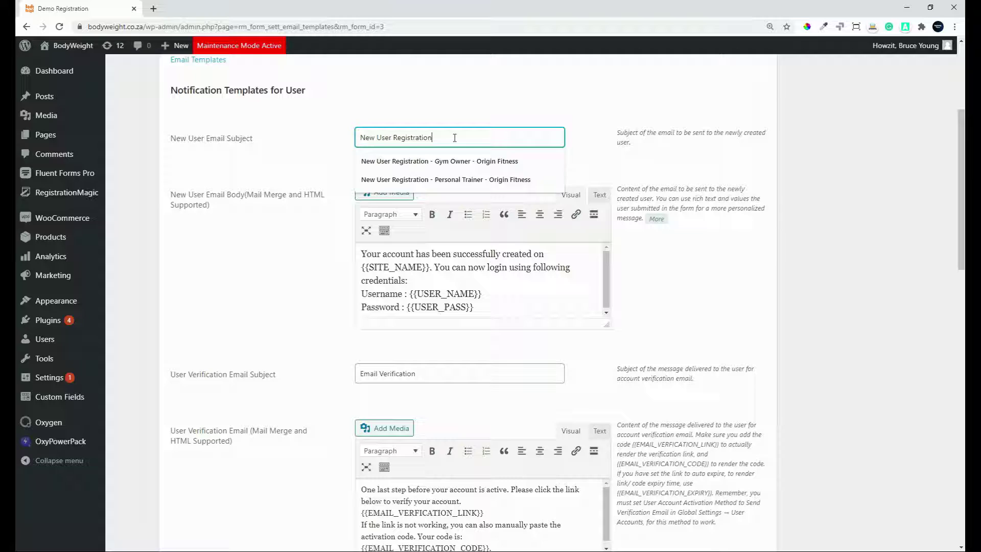
pyautogui.write('n on ')
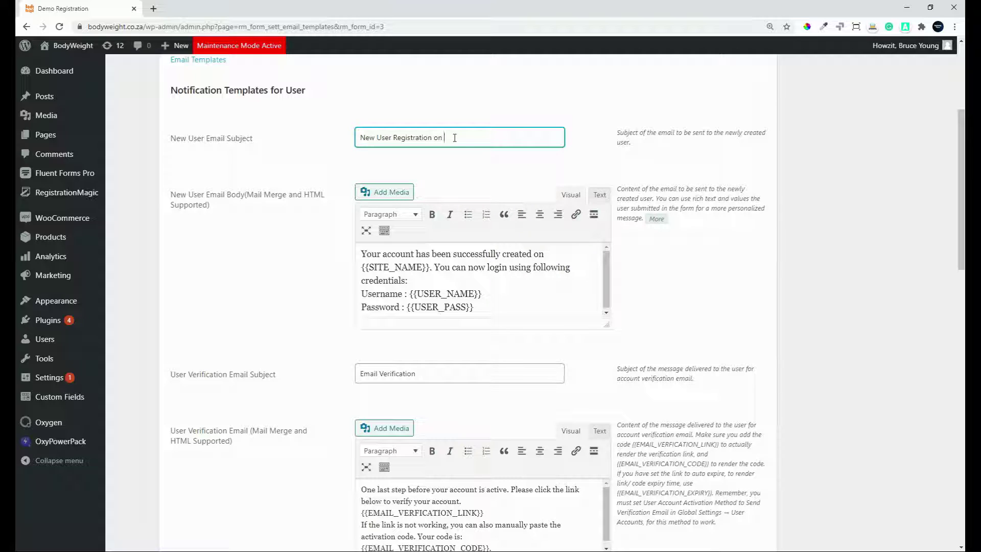
pyautogui.write('this website')
# Step: Review the new user email body's {{SITE_NAME}} and password lines, leaving them unchanged
pyautogui.click(557, 276)
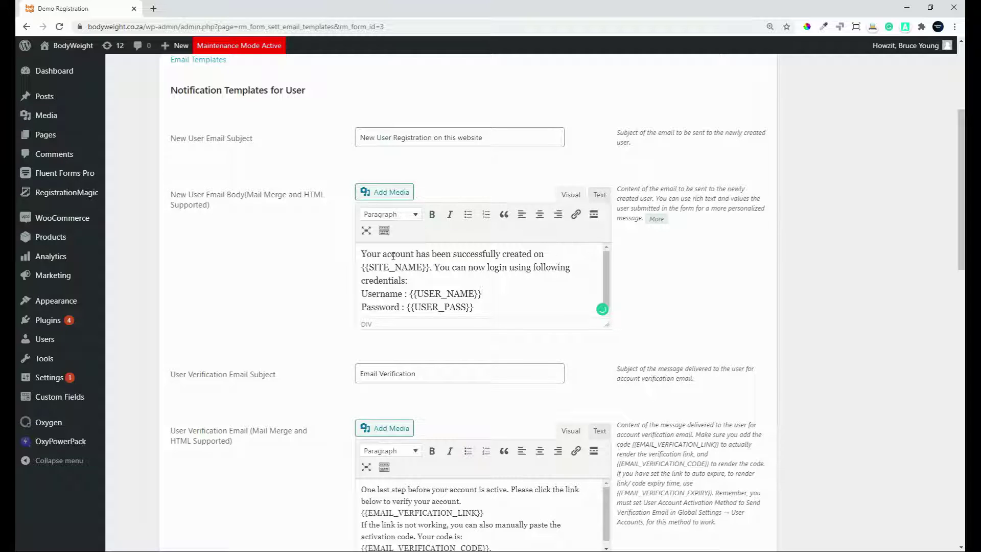
pyautogui.moveTo(362, 266); pyautogui.dragTo(433, 266)
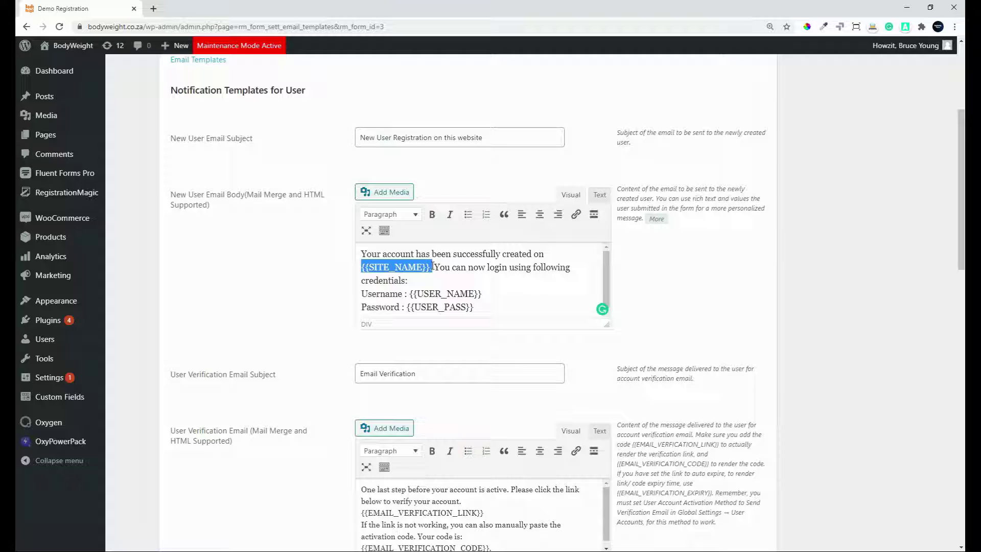
pyautogui.click(493, 280)
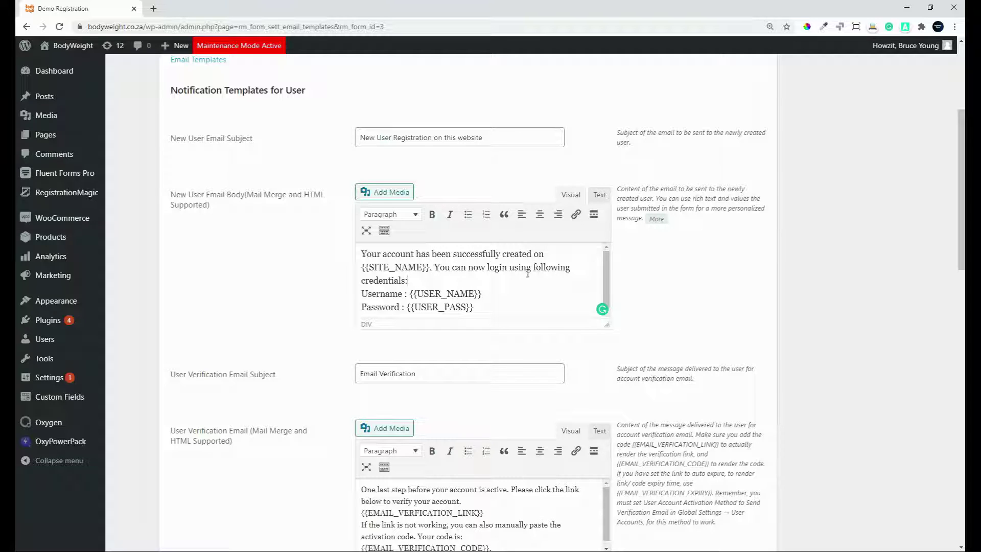
pyautogui.click(493, 306)
pyautogui.scroll(-1, 605, 271)
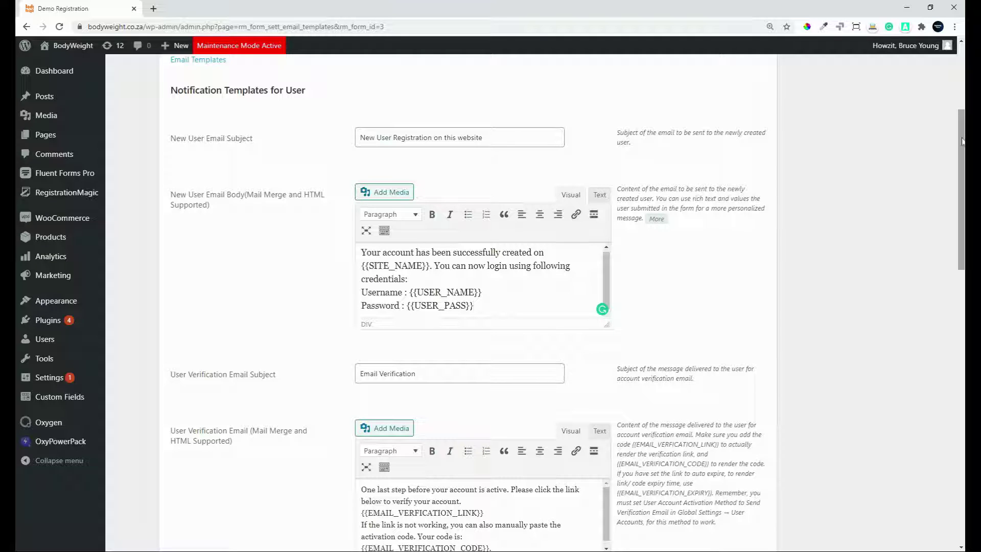
pyautogui.moveTo(961, 141)
pyautogui.mouseDown()
pyautogui.moveTo(961, 176)
pyautogui.moveTo(962, 135)
pyautogui.mouseUp()
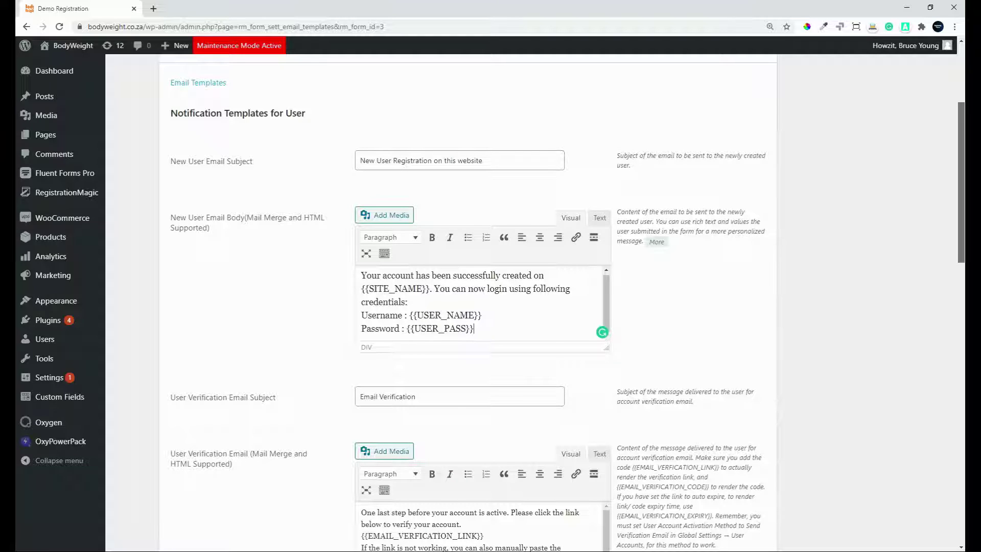
pyautogui.scroll(-1, 405, 102)
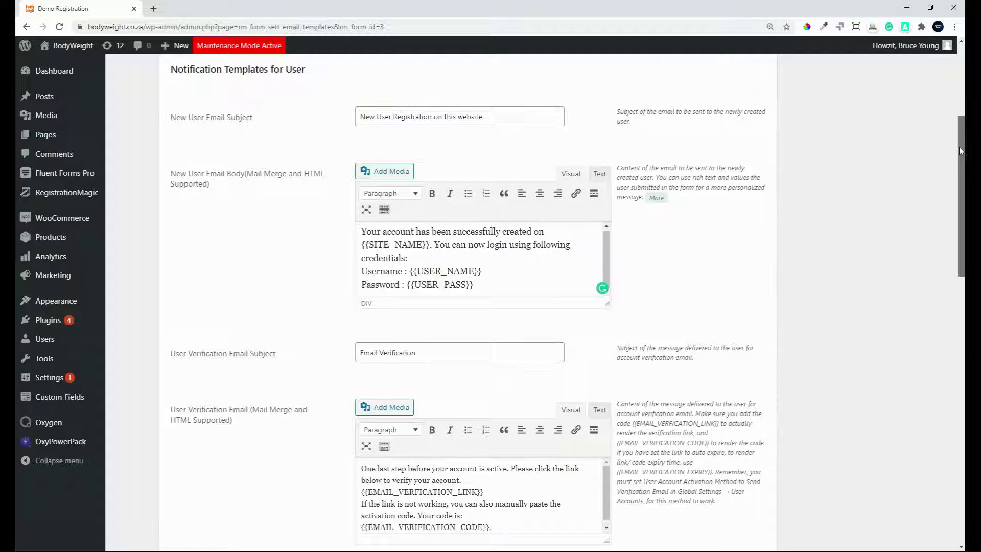
# Step: Add 'for this website' after 'Email Verification' in the subject and review the verification link placeholder
pyautogui.moveTo(958, 148); pyautogui.dragTo(952, 231)
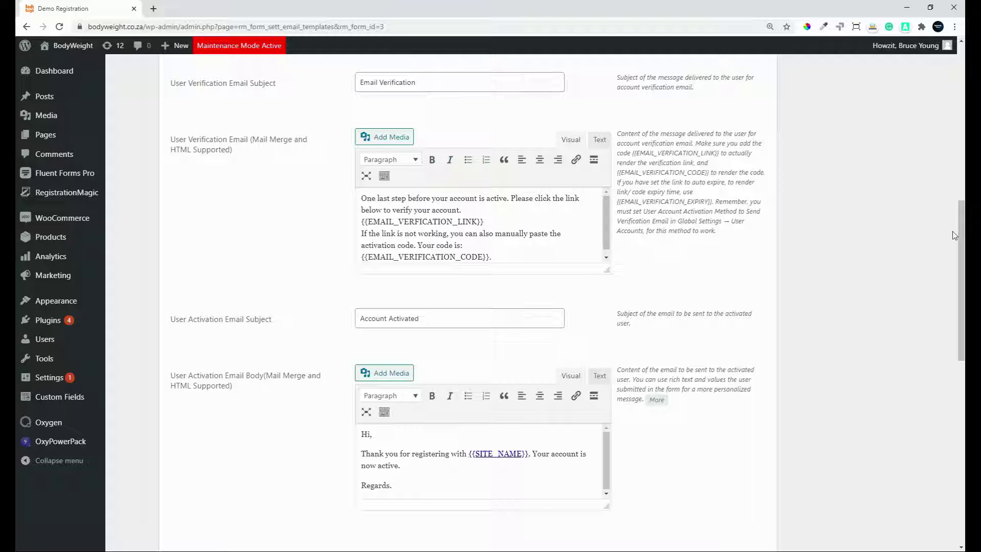
pyautogui.click(451, 80)
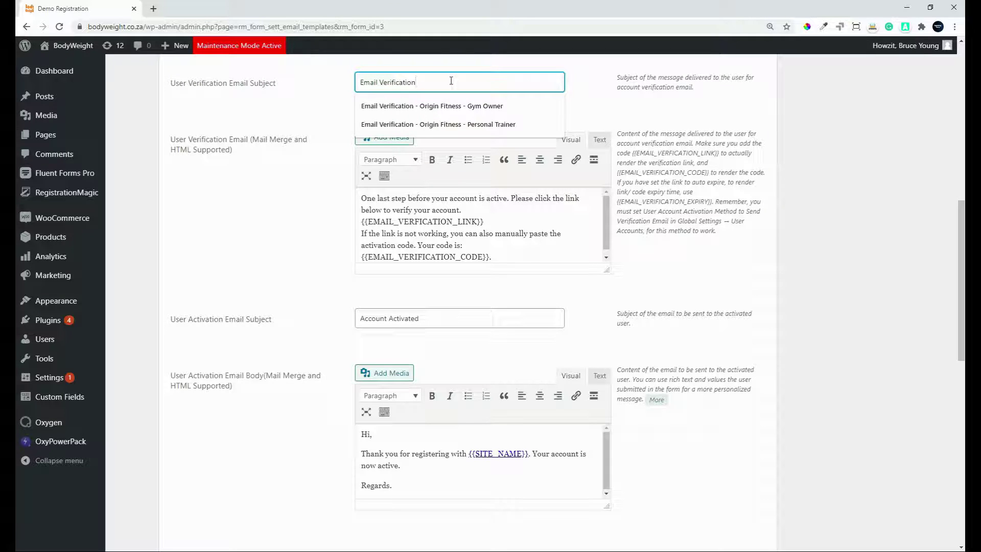
pyautogui.write('for')
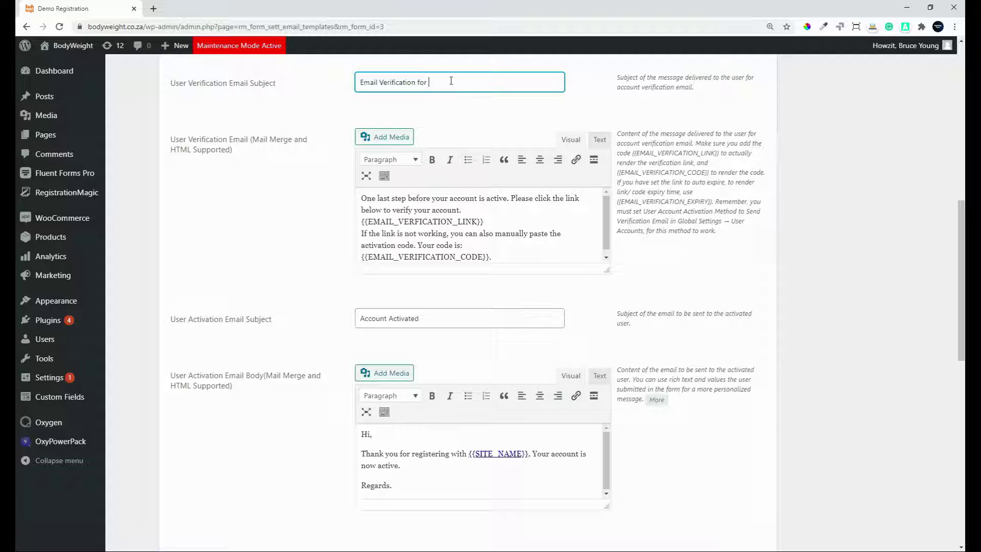
pyautogui.write(' this website')
pyautogui.moveTo(361, 221); pyautogui.dragTo(504, 219)
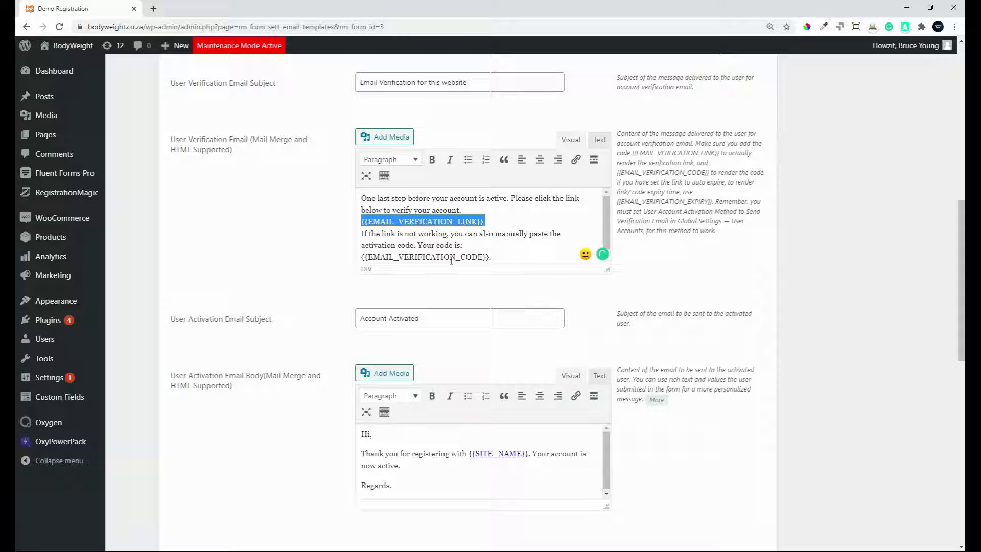
pyautogui.scroll(-1, 290, 221)
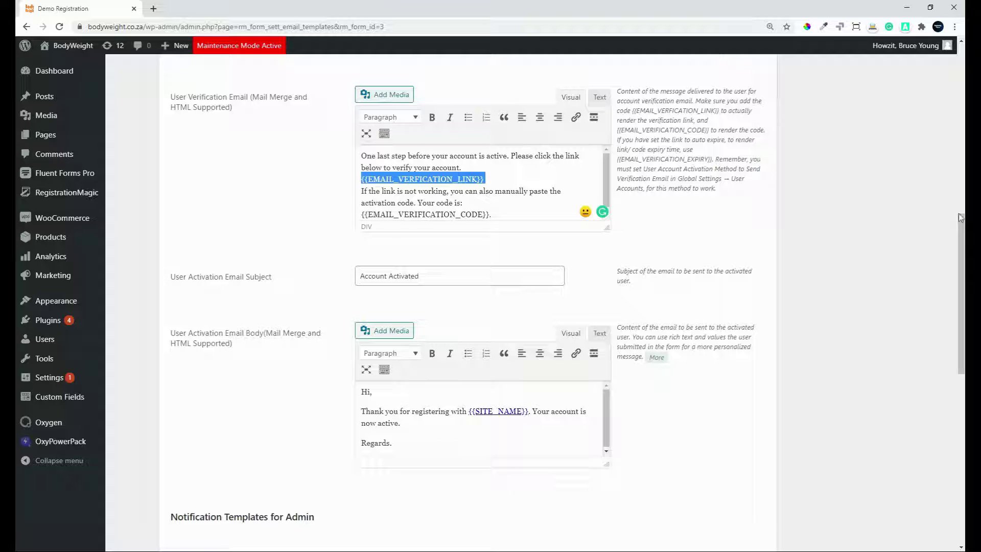
pyautogui.scroll(-2, 959, 222)
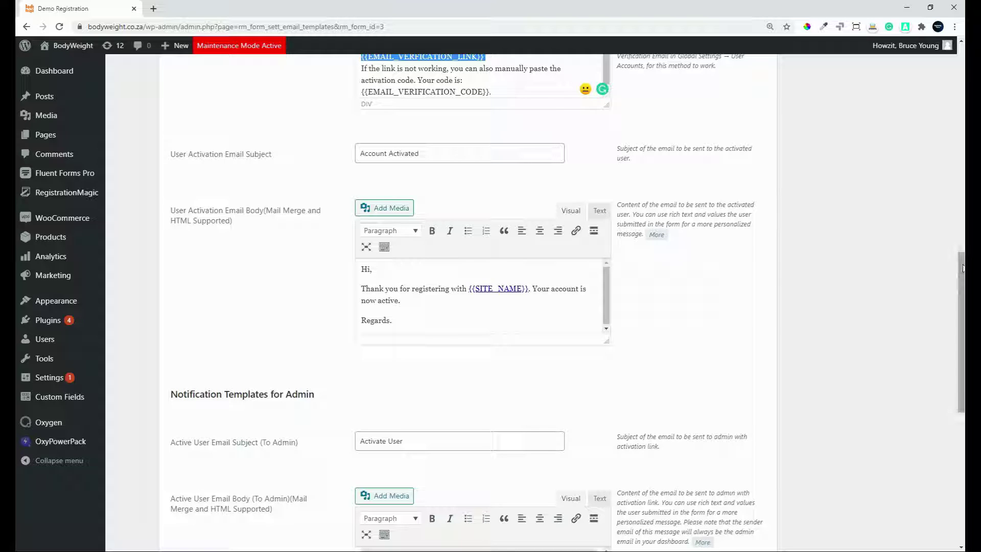
# Step: Drag the activation email body editor taller until the full template and Activate link box show
pyautogui.moveTo(962, 268); pyautogui.dragTo(910, 367)
pyautogui.scroll(1, 915, 362)
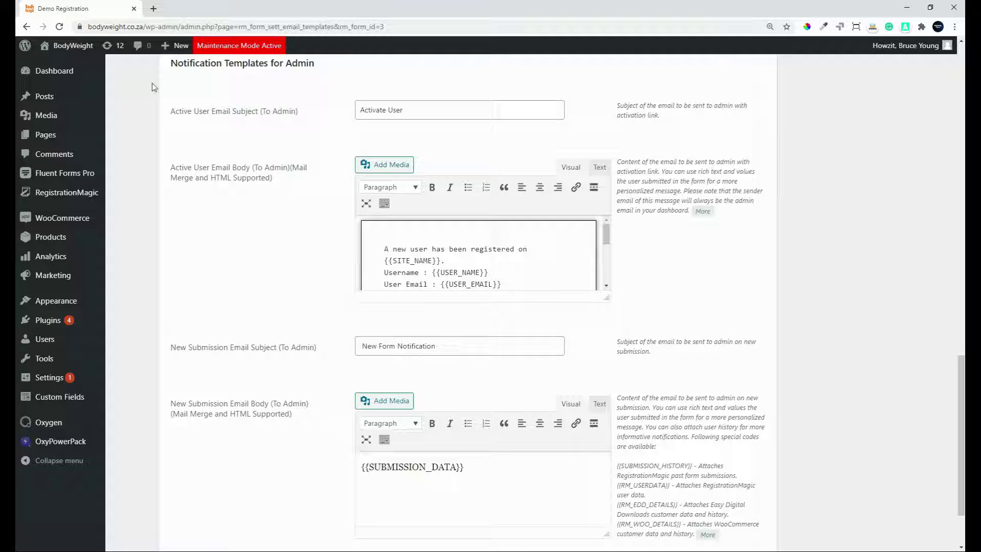
pyautogui.click(426, 109)
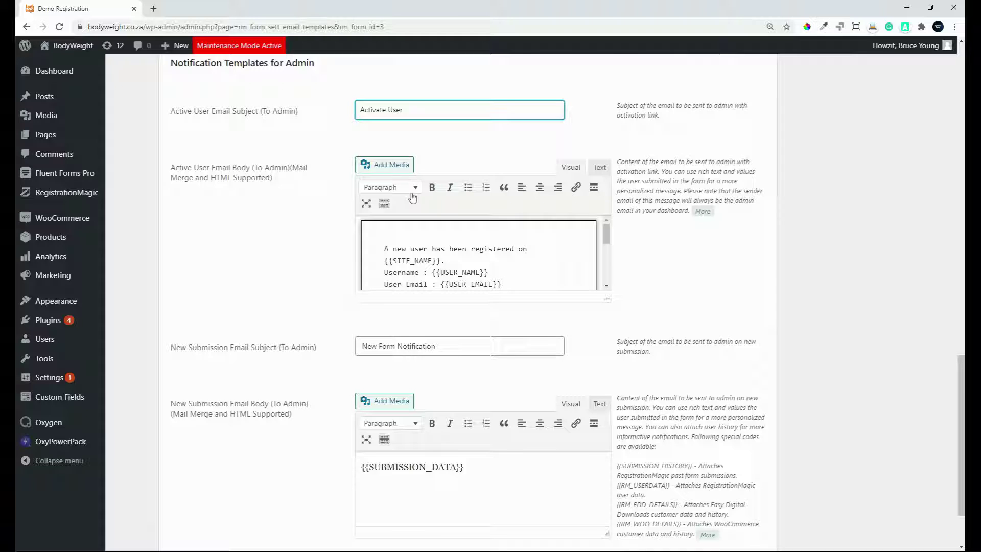
pyautogui.scroll(-1, 447, 227)
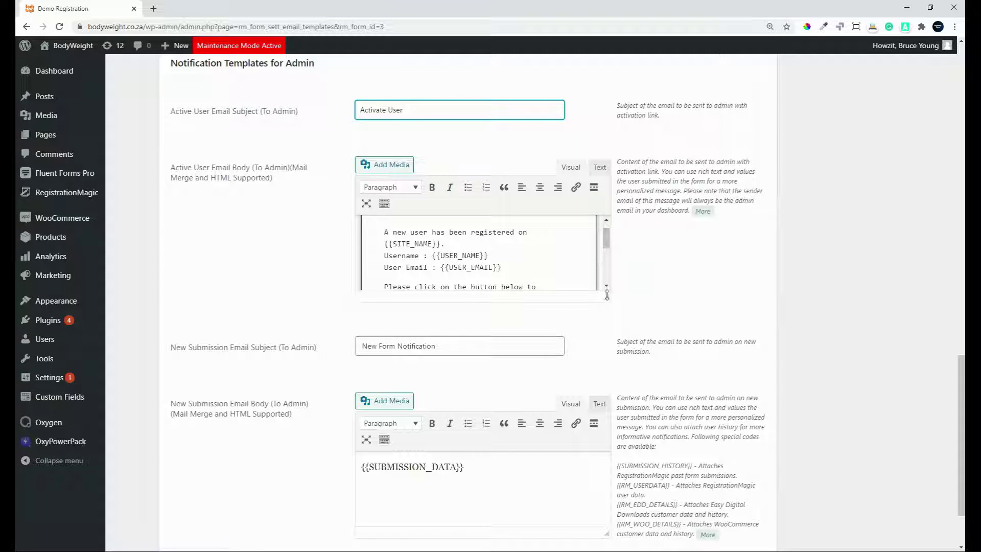
pyautogui.moveTo(606, 296); pyautogui.dragTo(606, 443)
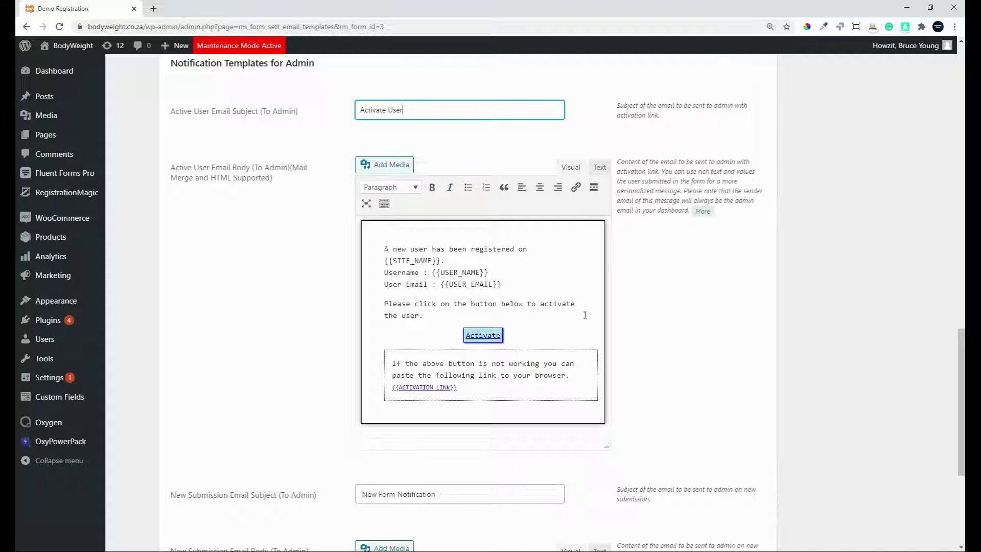
pyautogui.moveTo(961, 347); pyautogui.dragTo(961, 414)
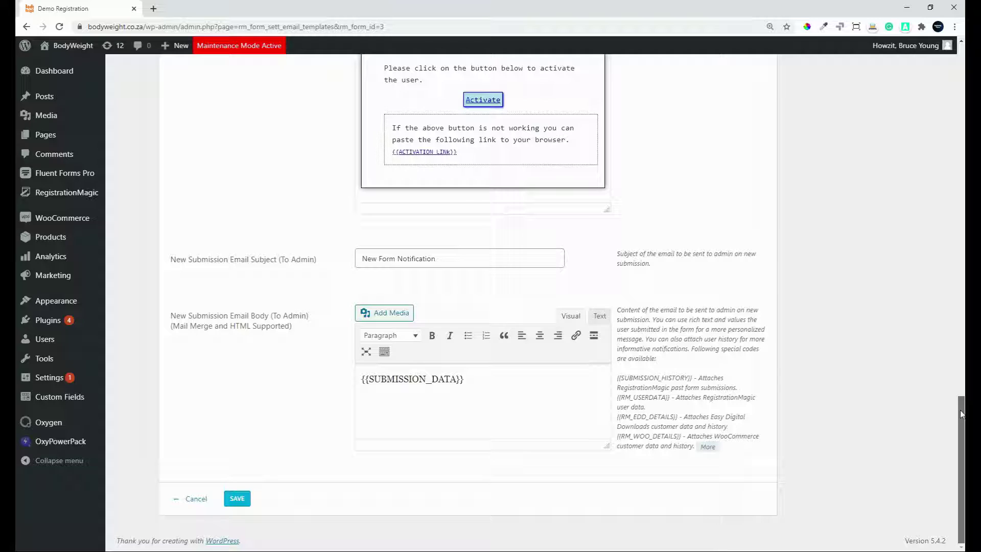
pyautogui.click(445, 258)
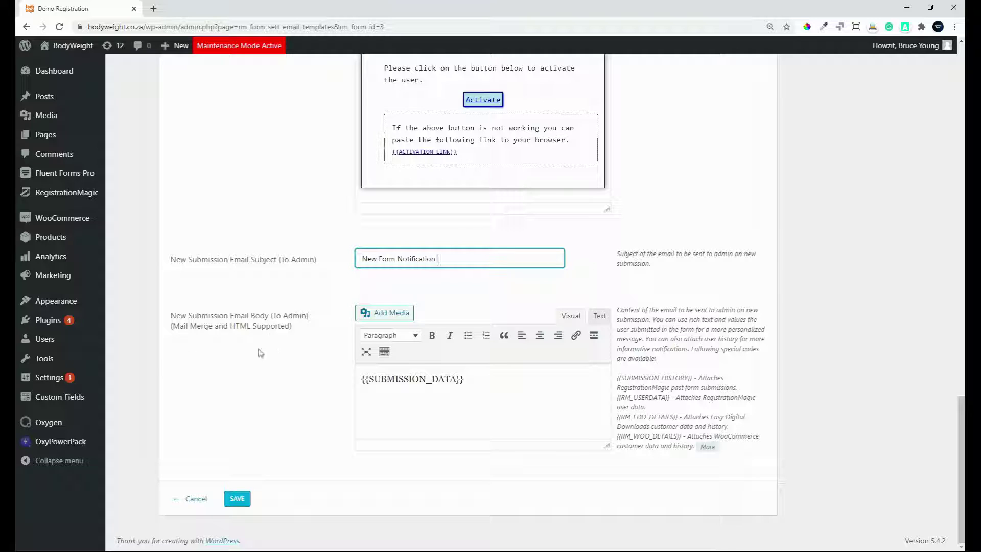
pyautogui.click(475, 378)
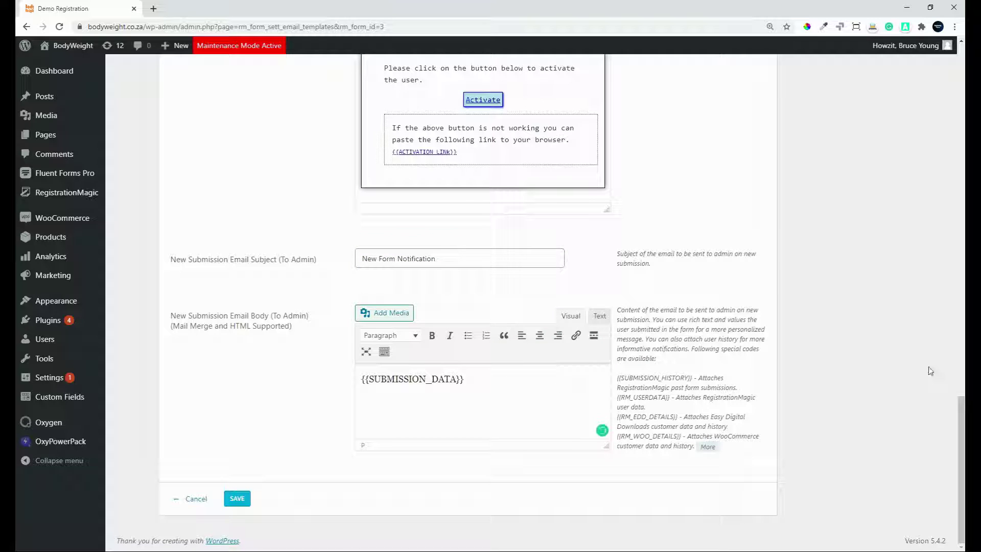
pyautogui.moveTo(960, 419)
pyautogui.mouseDown()
pyautogui.moveTo(960, 372)
pyautogui.moveTo(960, 423)
pyautogui.mouseUp()
# Step: Review the {{SUBMISSION_DATA}}, {{SUBMISSION_HISTORY}}, {{RM_EDD_DETAILS}} and {{RM_WOO_DETAILS}} codes, then cancel out
pyautogui.moveTo(465, 380); pyautogui.dragTo(353, 381)
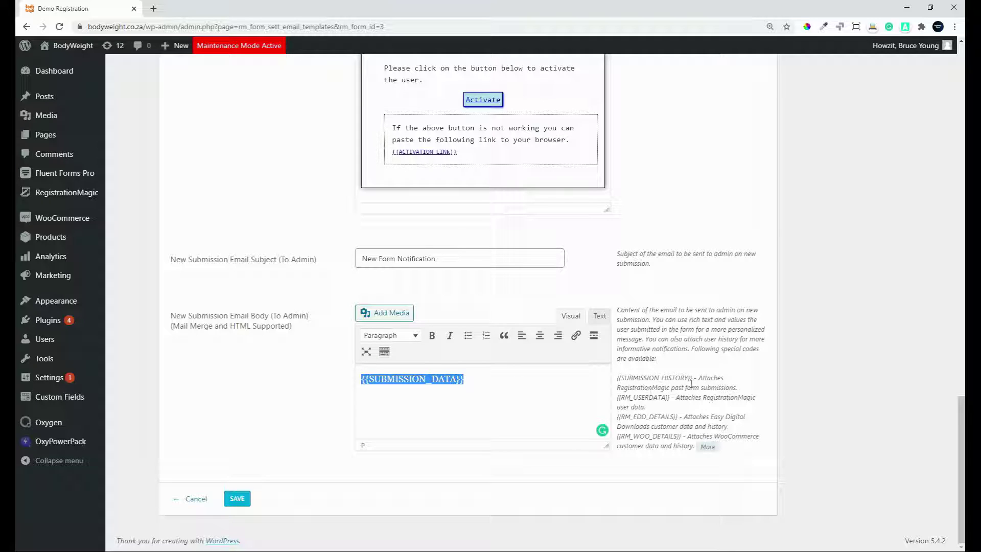
pyautogui.moveTo(693, 379); pyautogui.dragTo(622, 378)
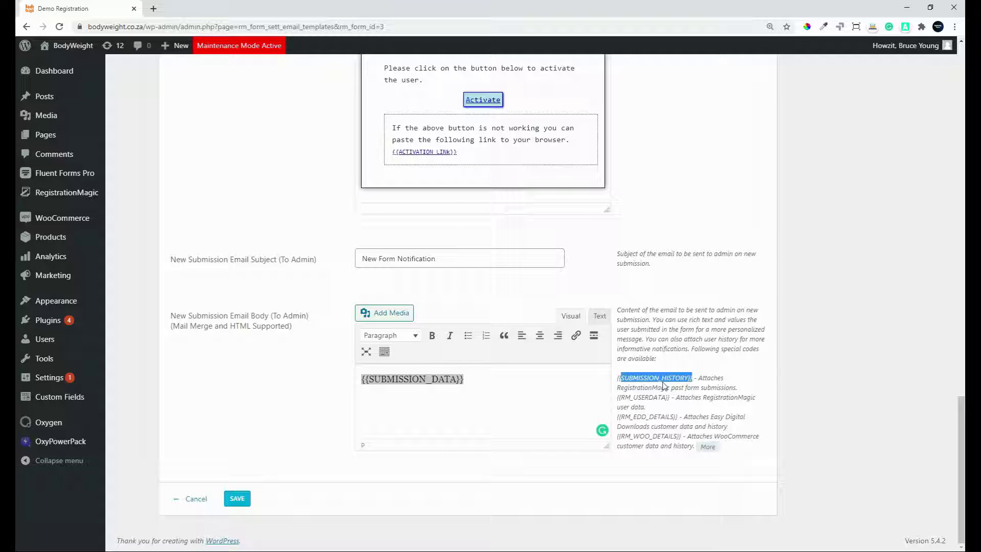
pyautogui.click(663, 409)
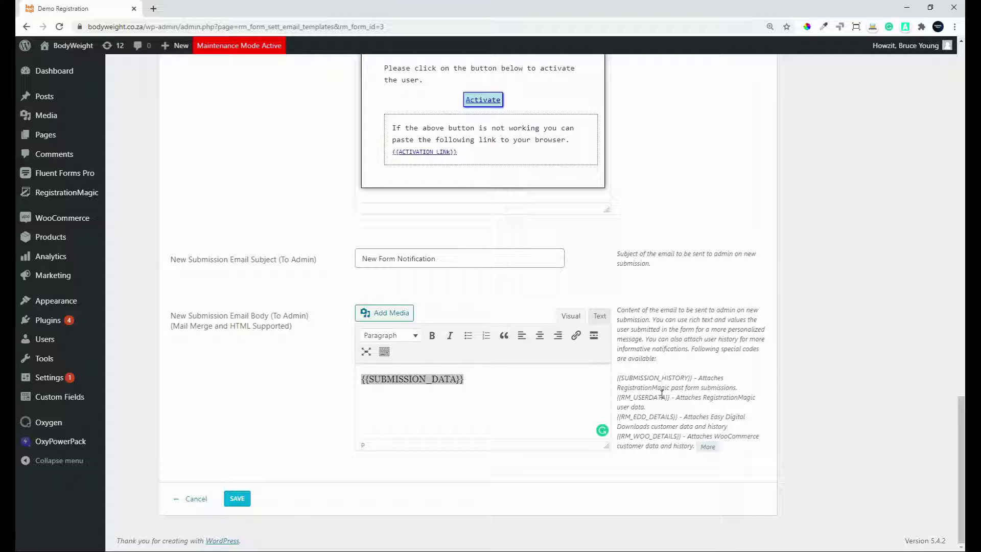
pyautogui.moveTo(624, 417); pyautogui.dragTo(658, 416)
pyautogui.moveTo(633, 435); pyautogui.dragTo(674, 438)
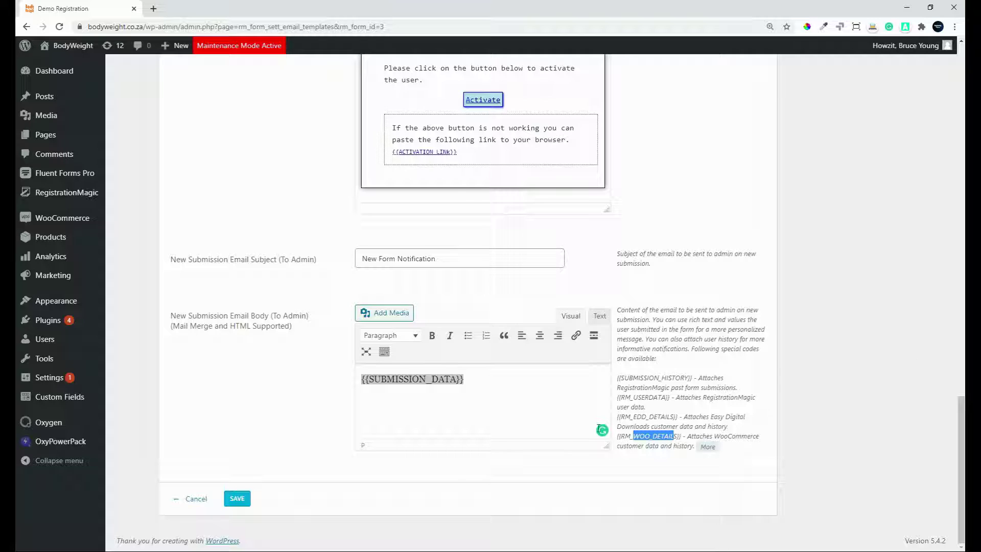
pyautogui.click(199, 498)
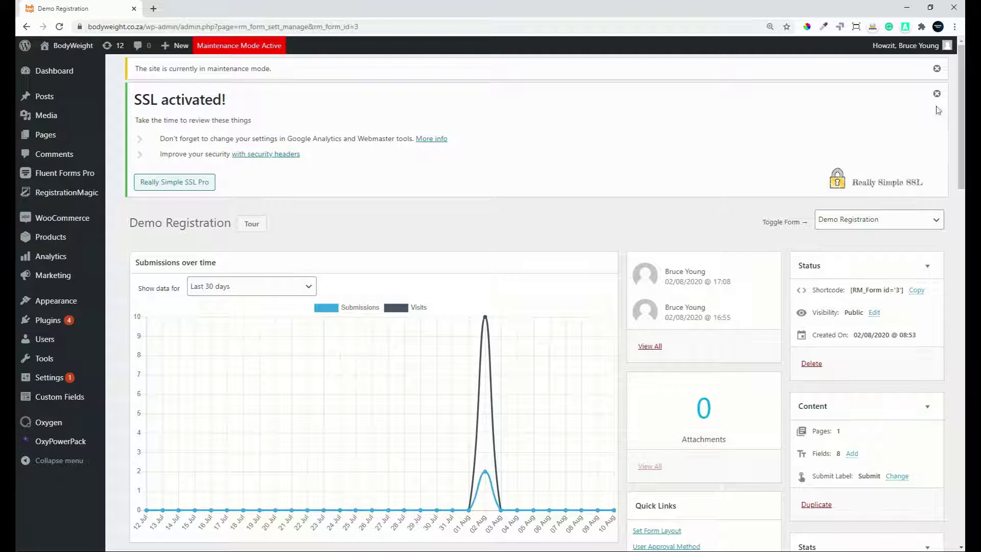
pyautogui.scroll(-3, 958, 174)
pyautogui.scroll(-6, 957, 175)
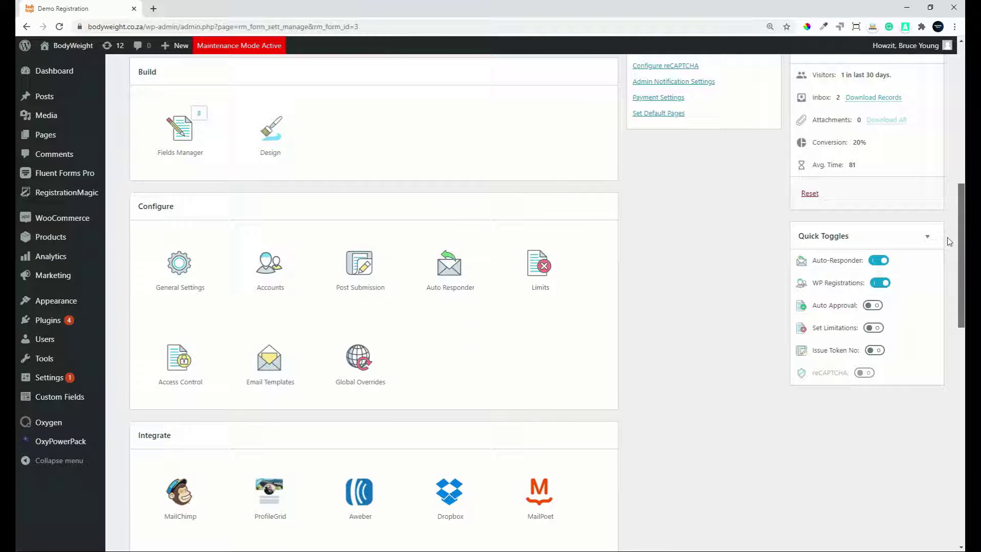
pyautogui.scroll(-1, 947, 237)
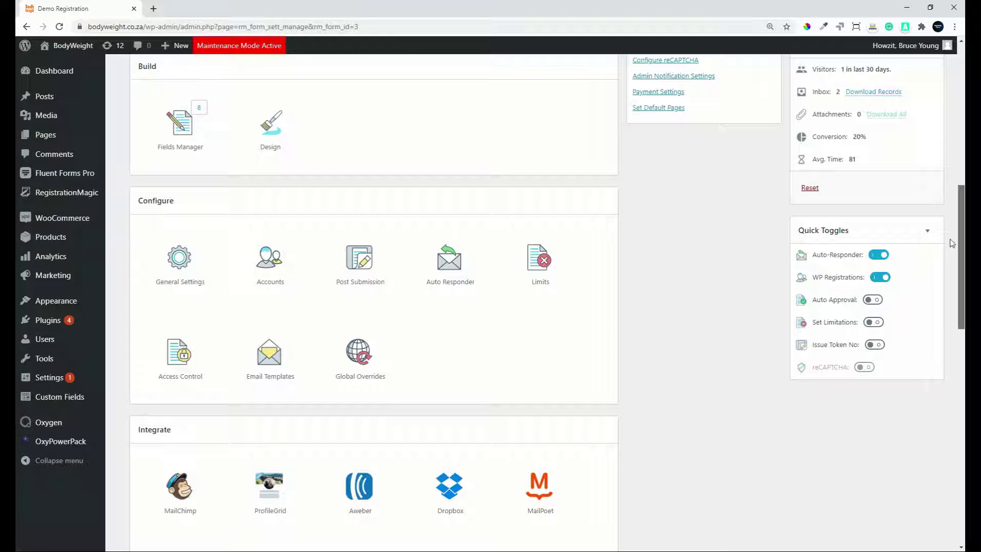
pyautogui.scroll(-2, 948, 238)
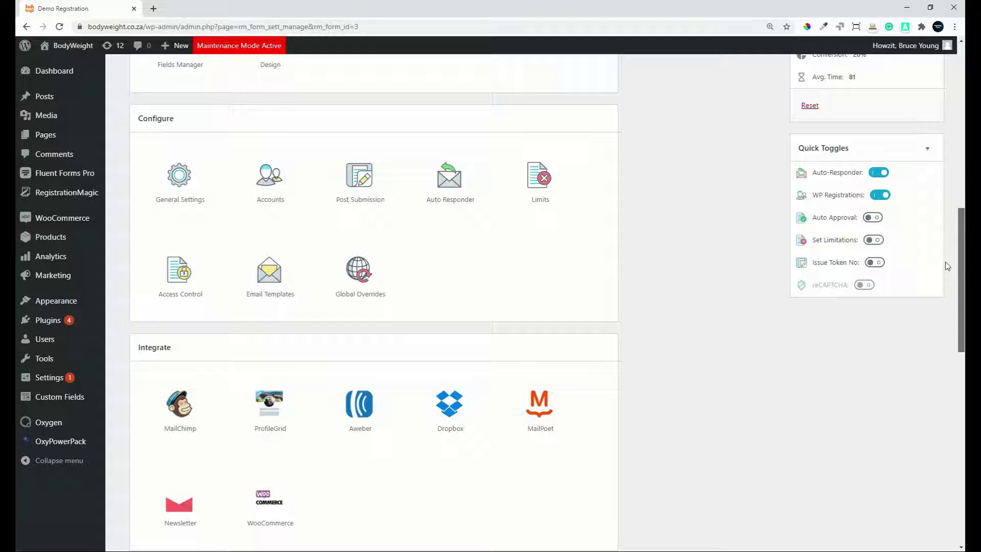
pyautogui.scroll(-8, 945, 261)
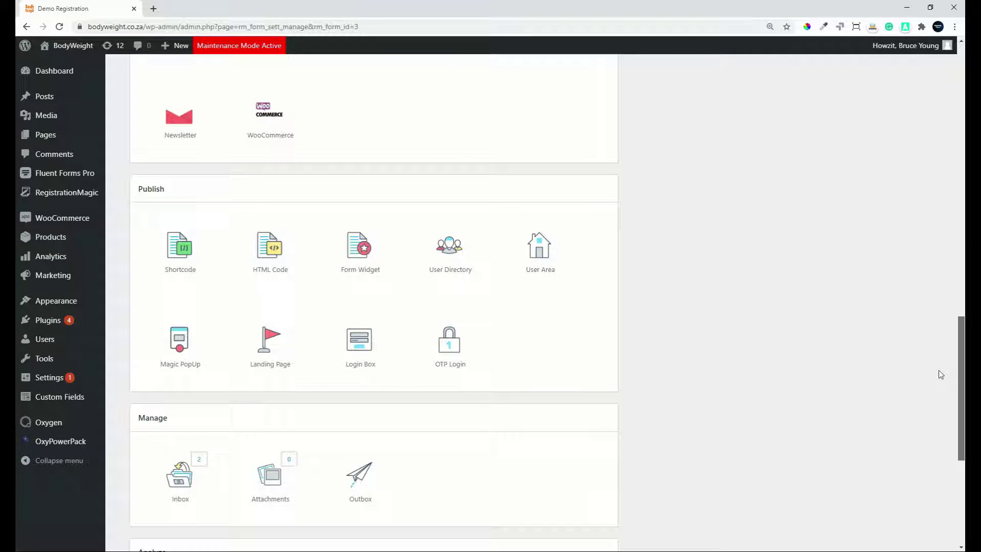
pyautogui.scroll(-6, 939, 369)
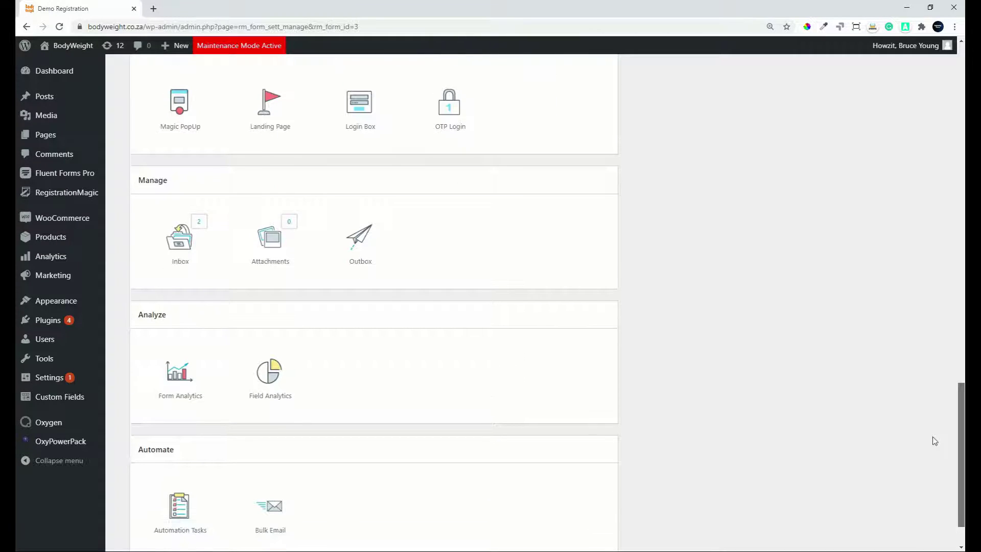